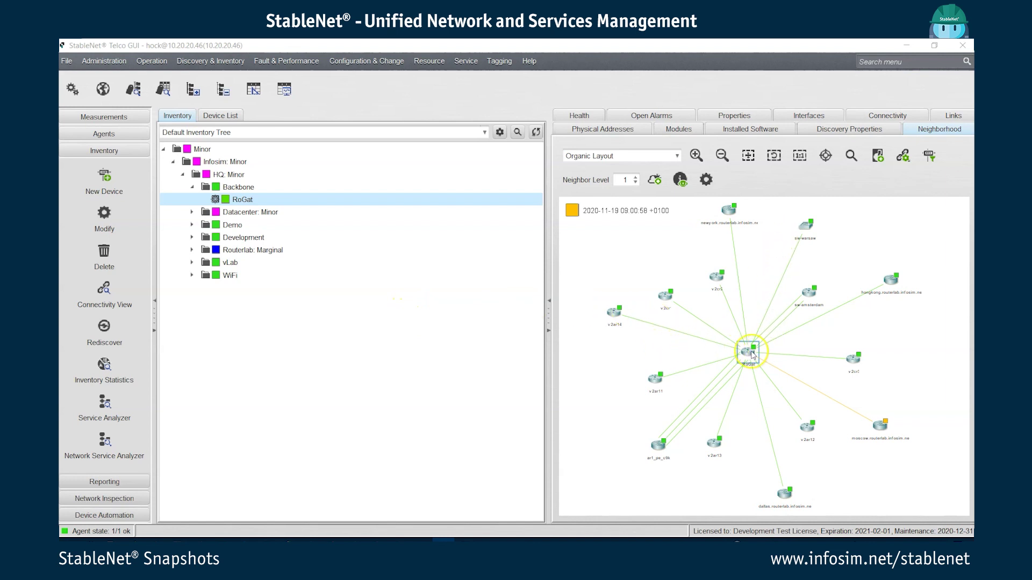
Step: Inspect v2cr1's details and RTT chart and the v2cr1–RoGat link traffic chart
mouse_move(753, 356)
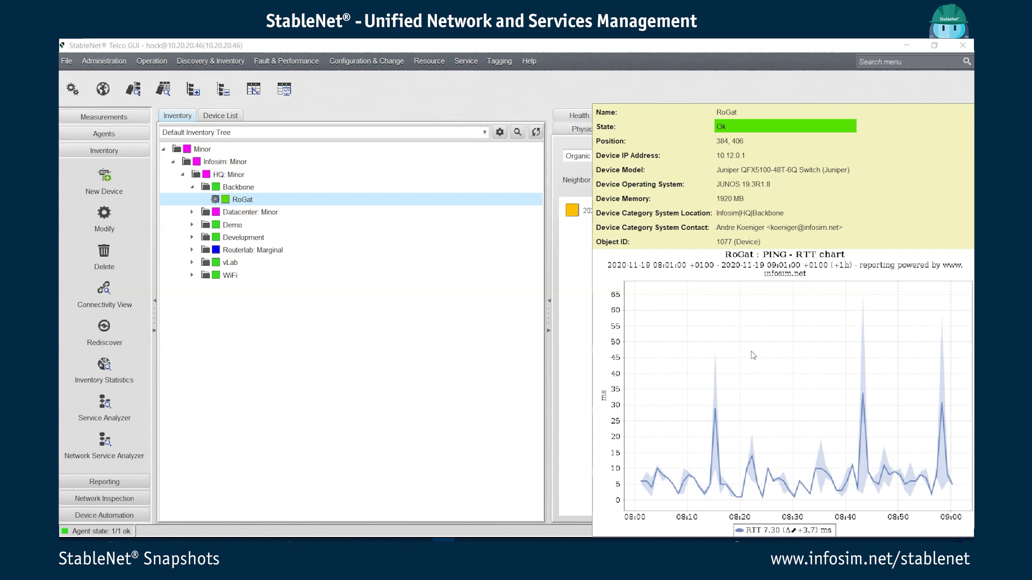
left_click(588, 299)
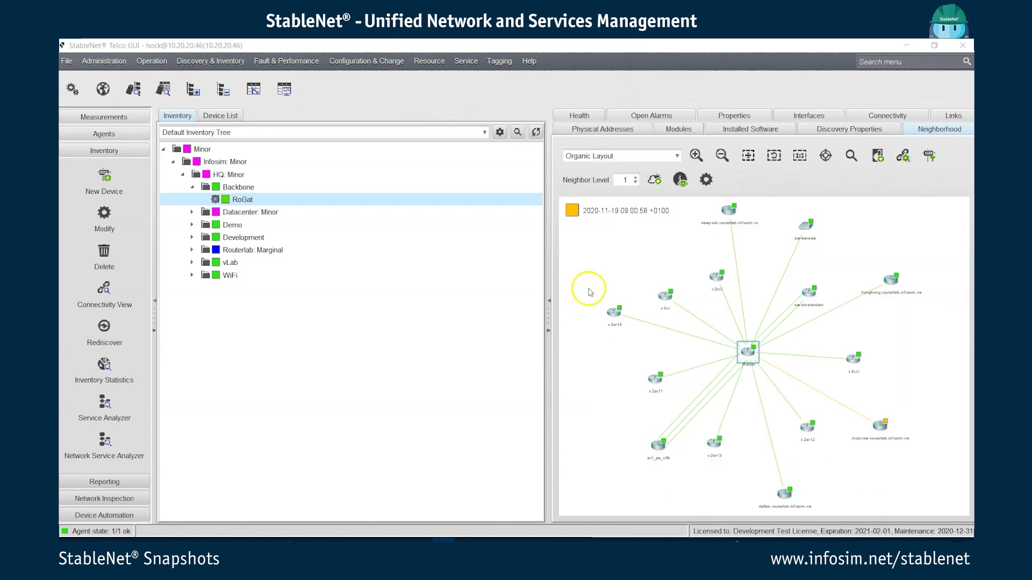
left_click(616, 316)
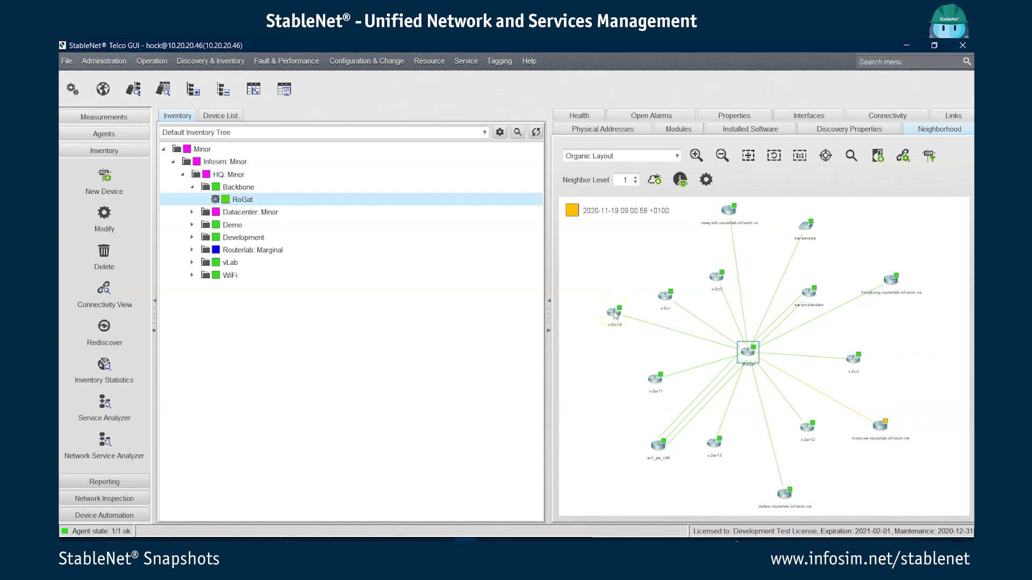
left_click(665, 302)
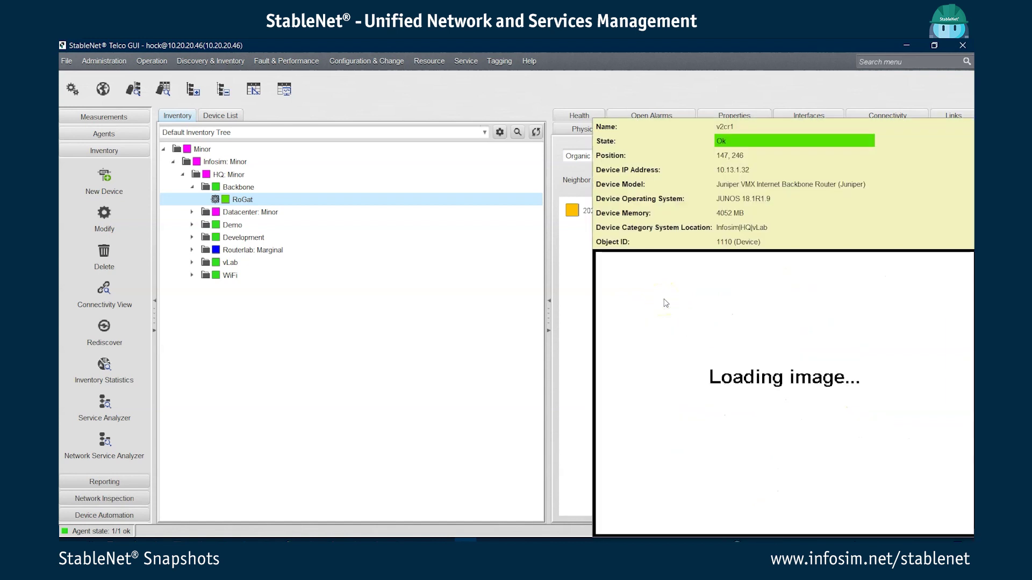
left_click(570, 261)
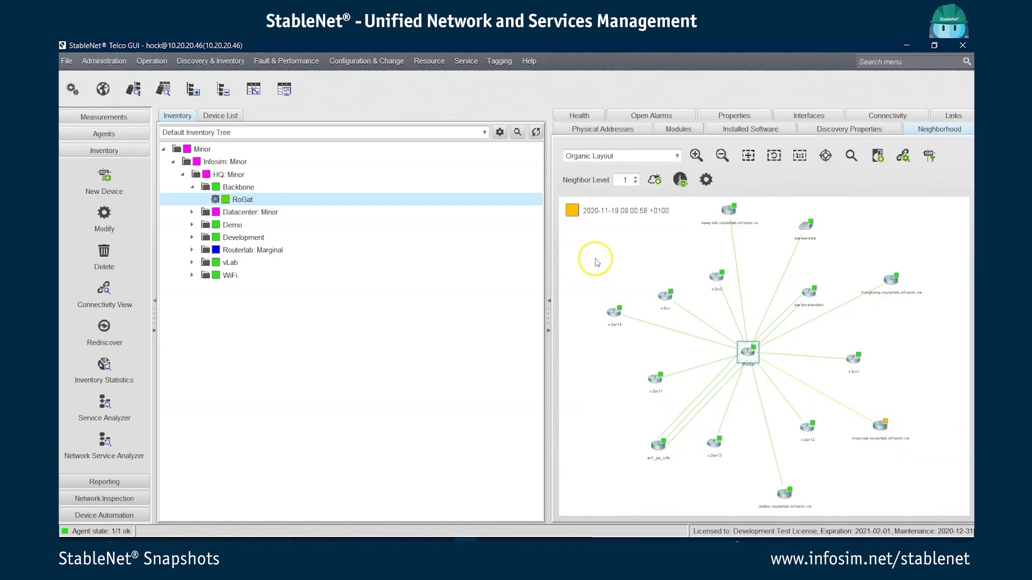
left_click(693, 319)
Step: Show the graph's link display options and set them to Combine All Links
left_click(908, 156)
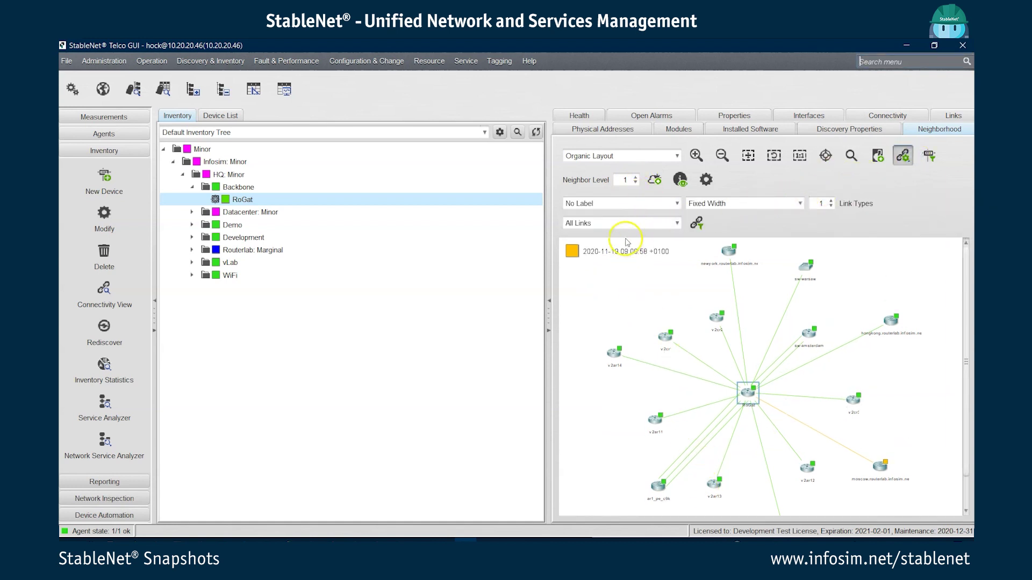
left_click(631, 222)
left_click(618, 261)
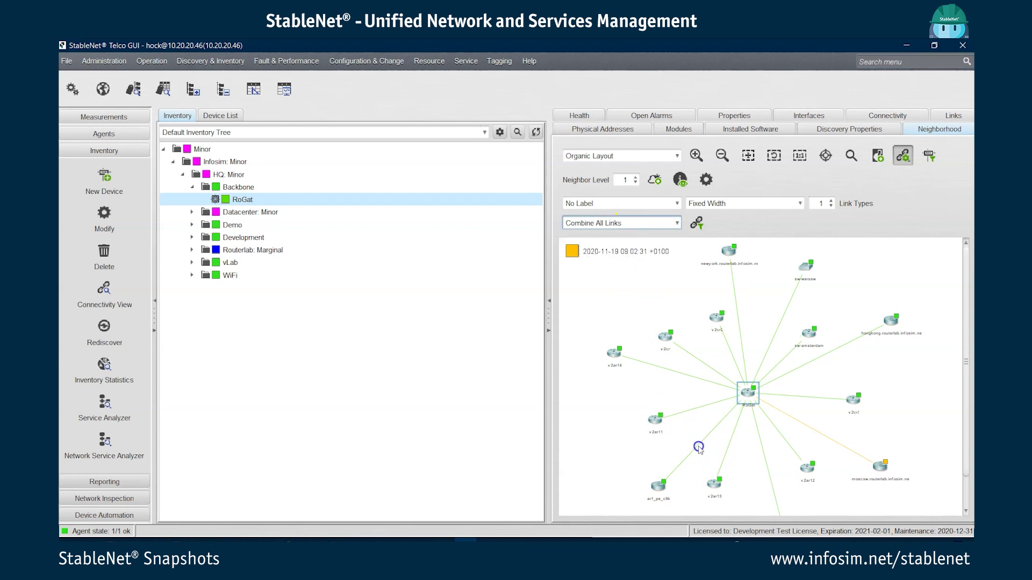
mouse_move(699, 447)
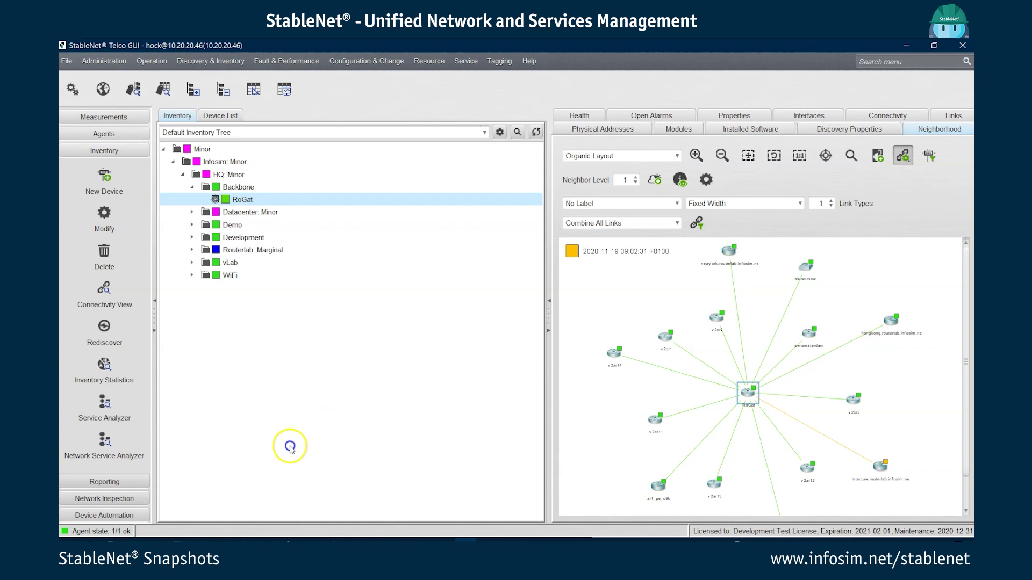
left_click(107, 439)
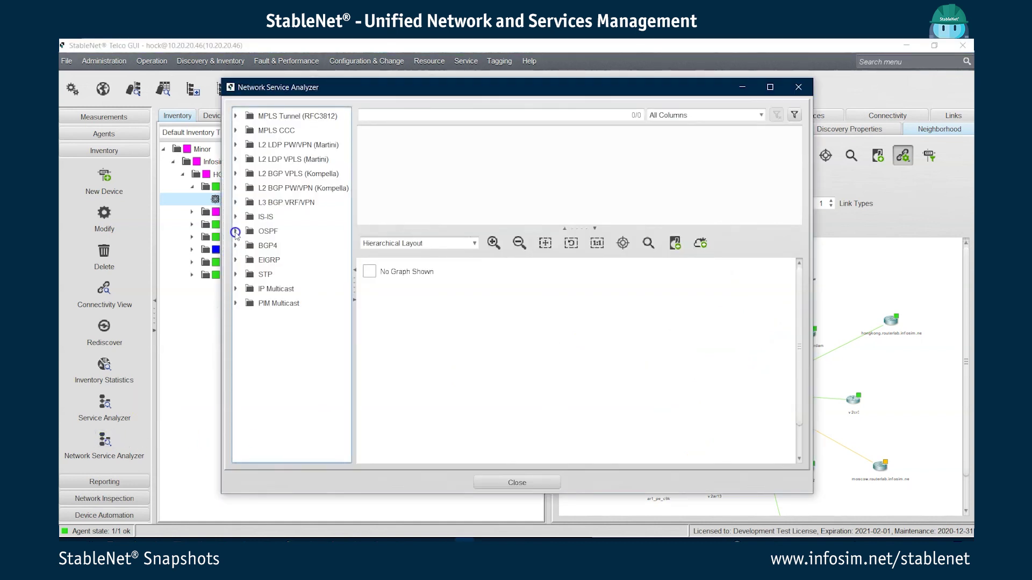
left_click(236, 231)
left_click(273, 246)
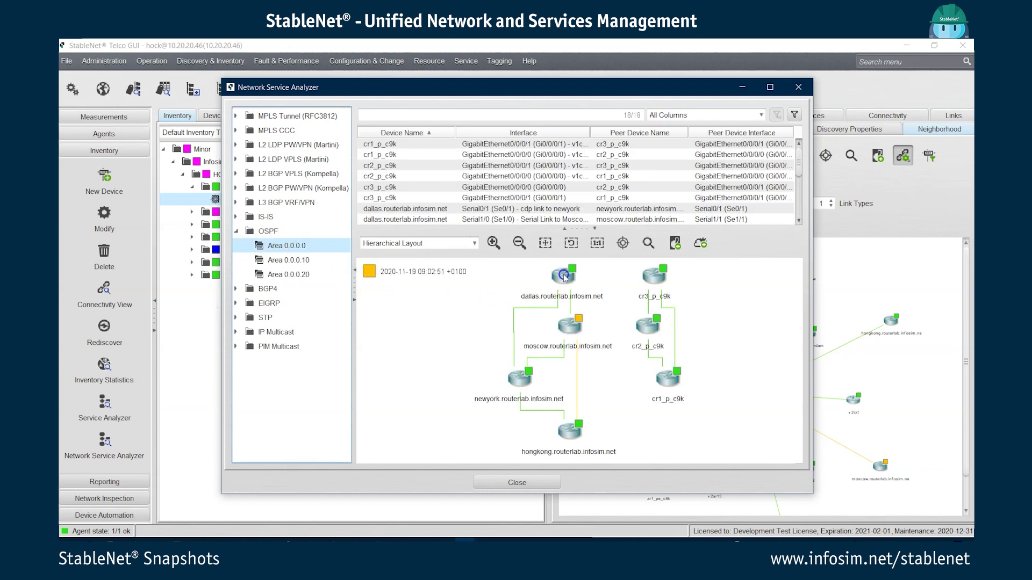
mouse_move(561, 276)
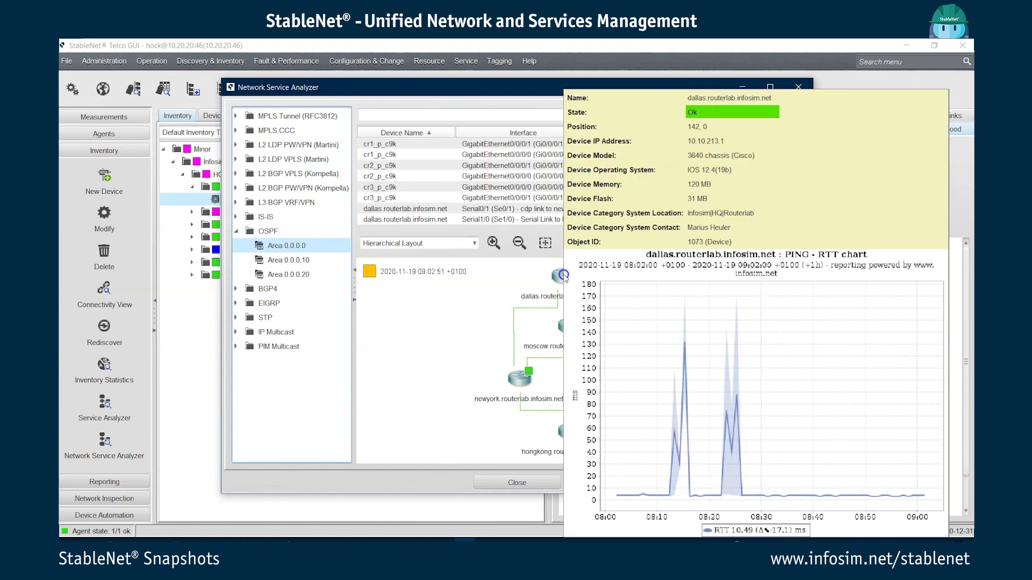
mouse_move(536, 310)
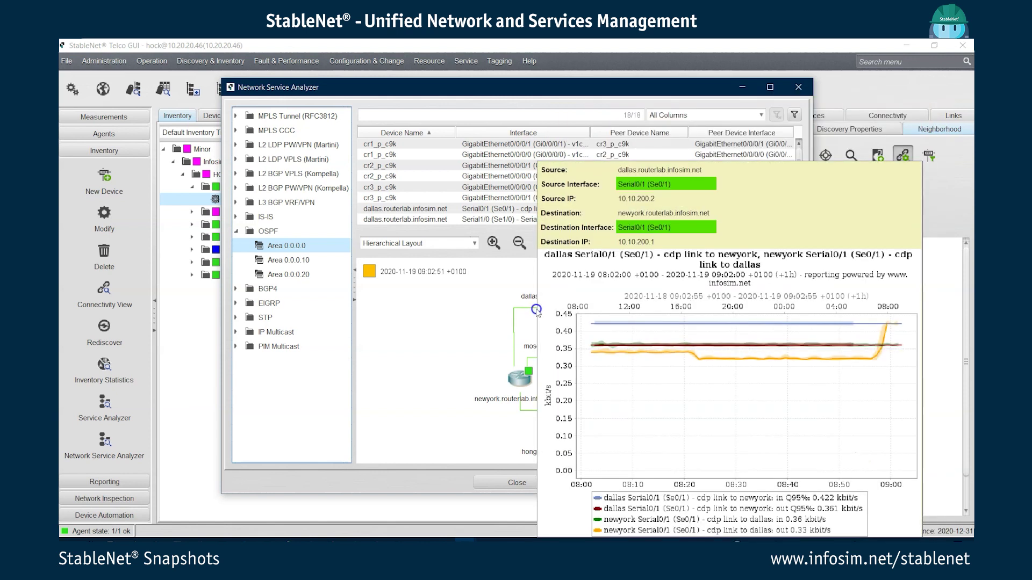
left_click(405, 244)
left_click(406, 257)
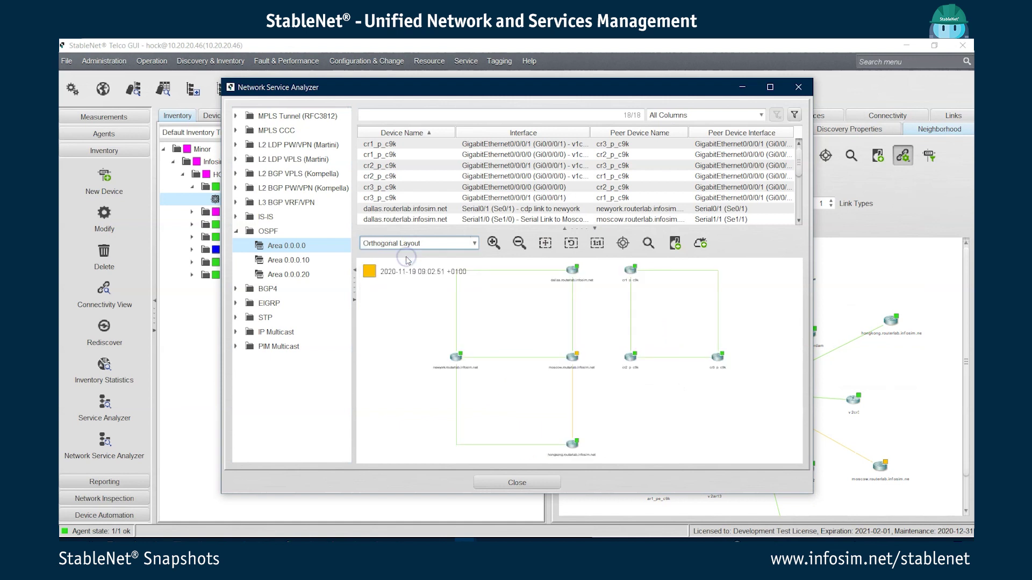
mouse_move(572, 313)
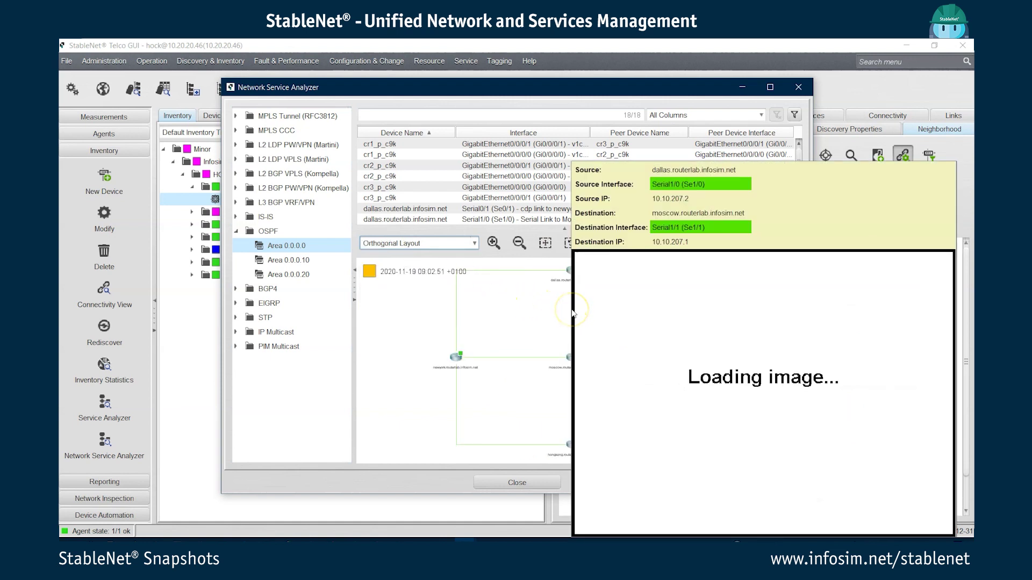
left_click(417, 243)
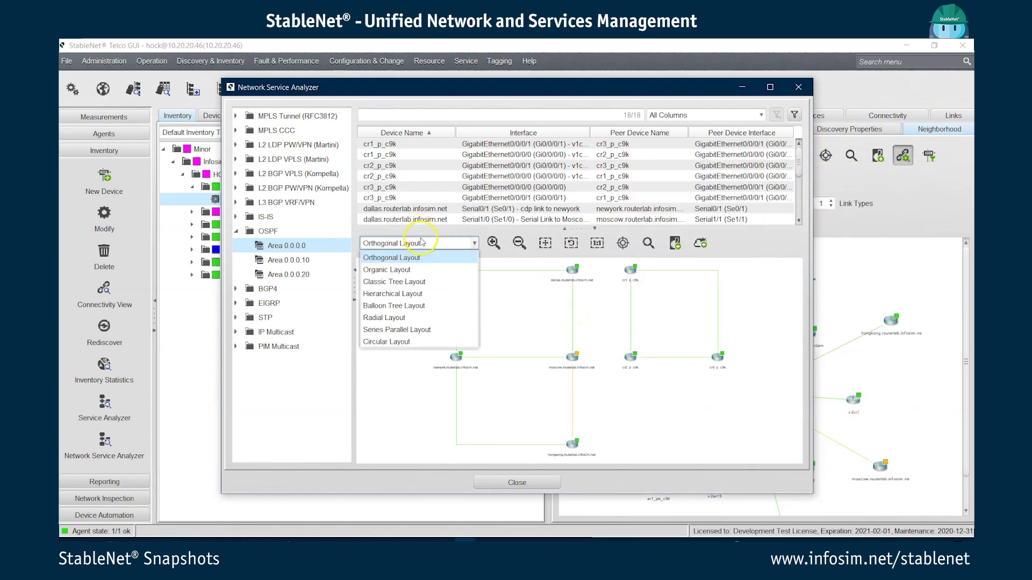
left_click(416, 271)
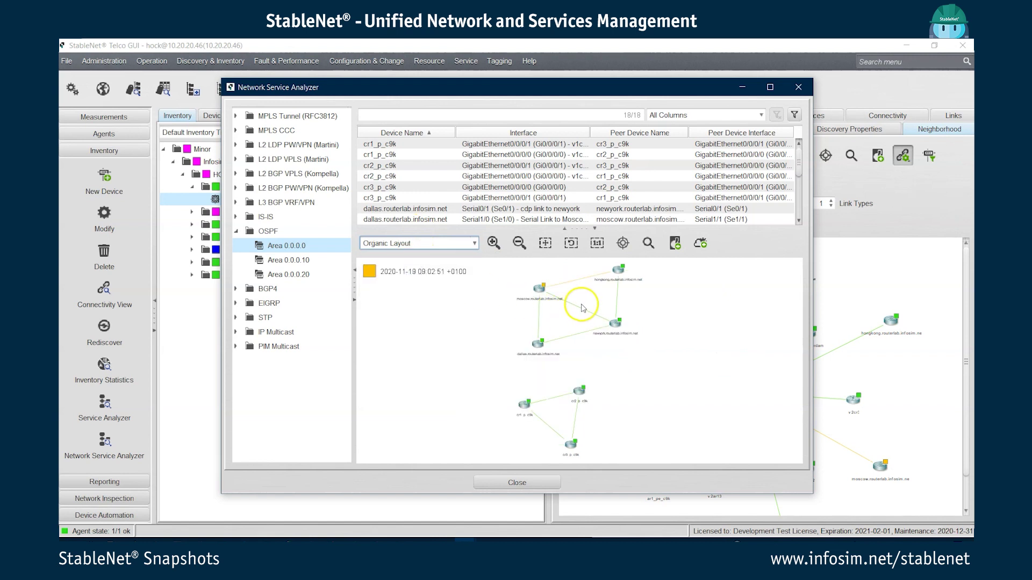
mouse_move(582, 311)
left_click(517, 483)
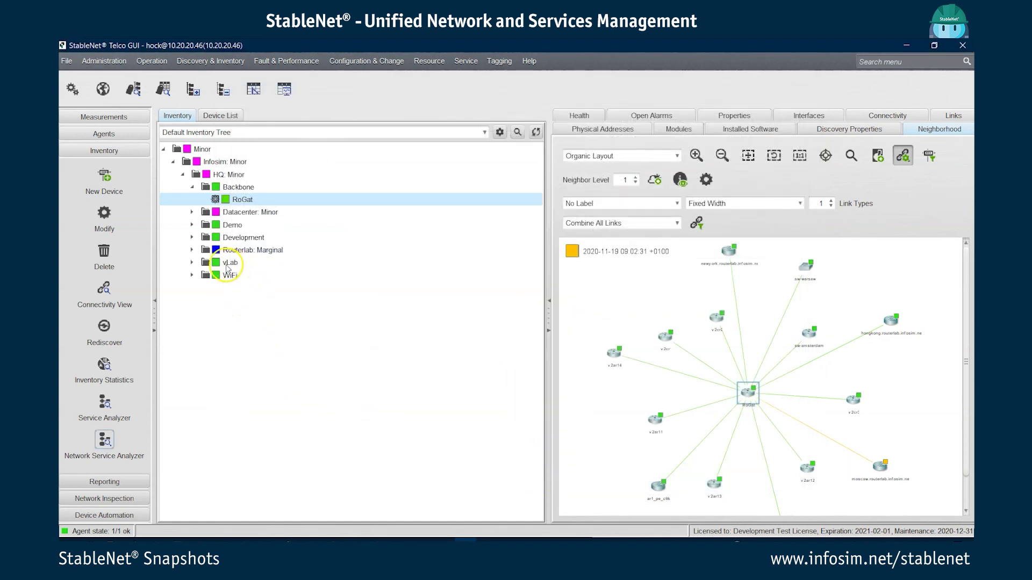
Step: Expand vLab, open its Dynamic Weather Map, and fit all its devices into view
left_click(227, 266)
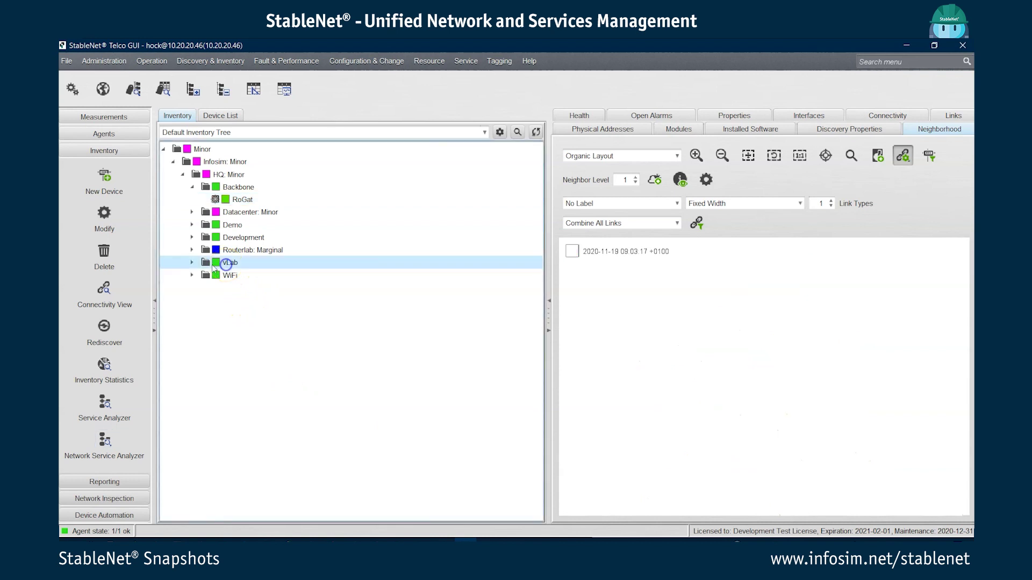
left_click(192, 262)
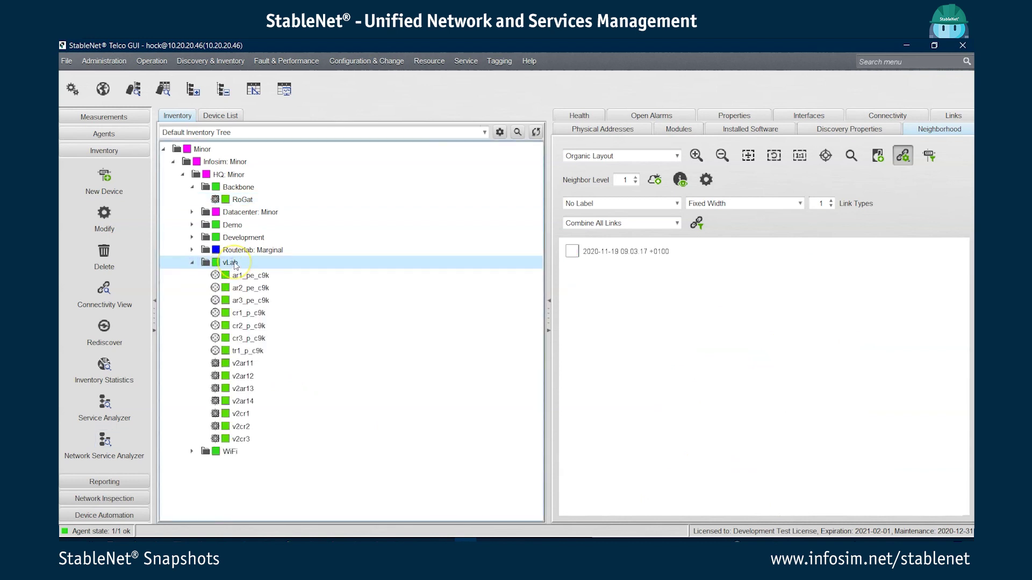
right_click(234, 264)
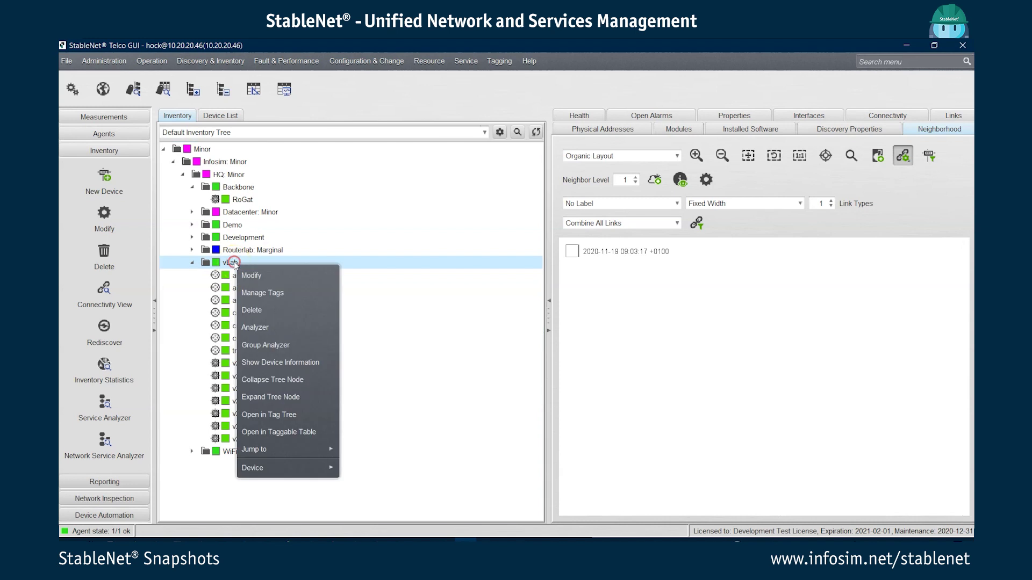
mouse_move(294, 466)
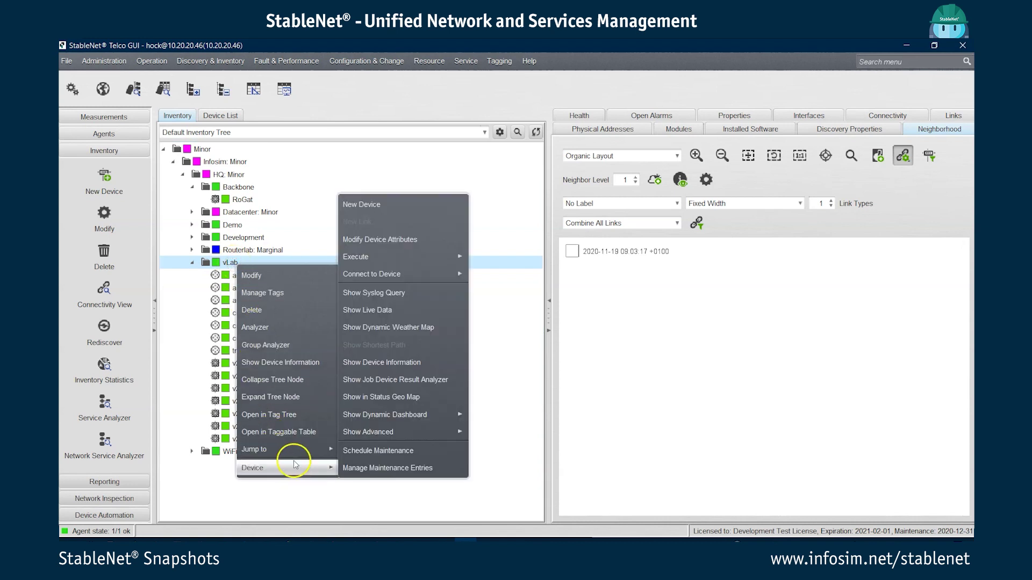
left_click(393, 329)
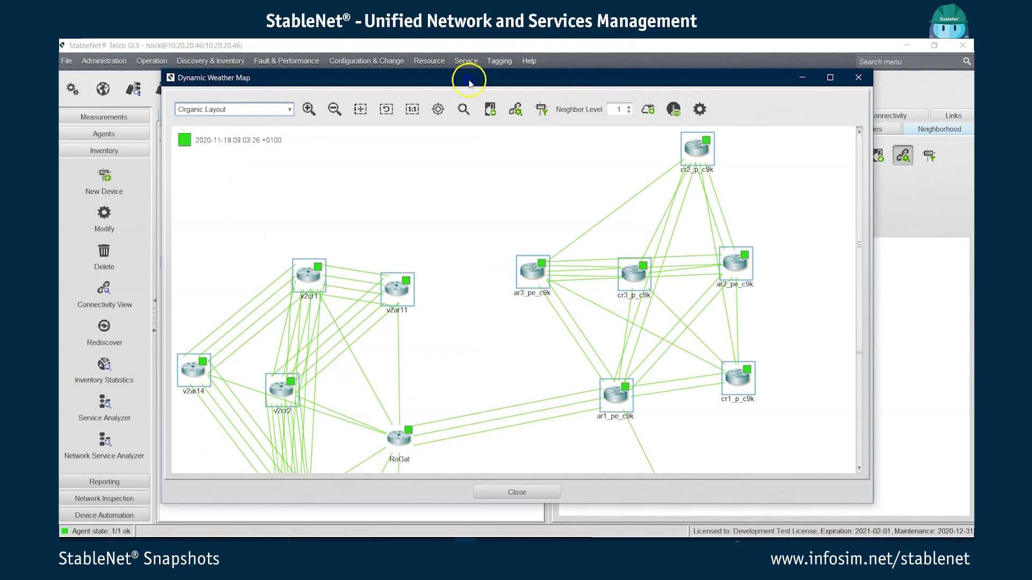
left_click(361, 110)
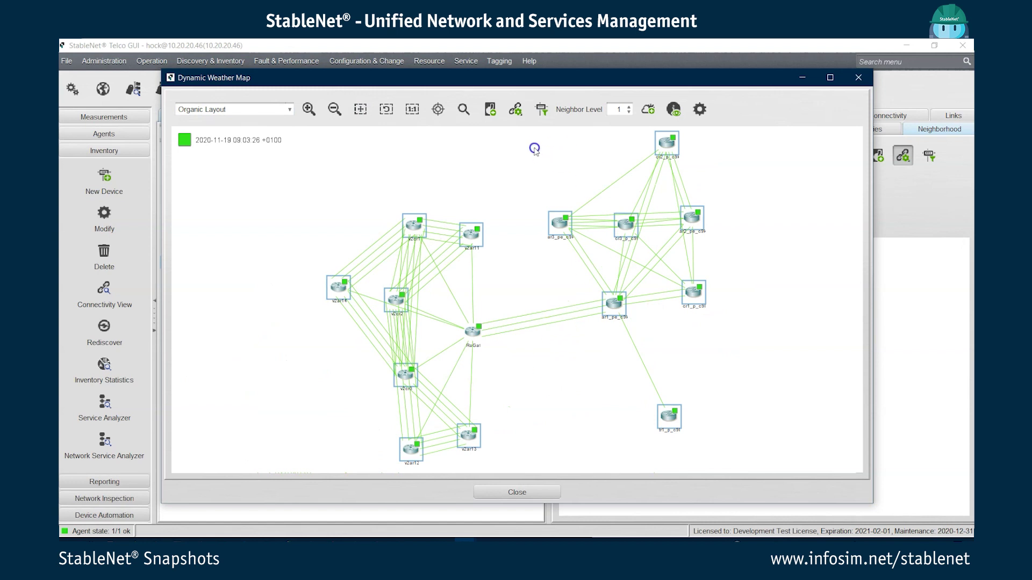
Step: Group the weather map by the vLab tag category in Advanced Configuration
left_click(699, 109)
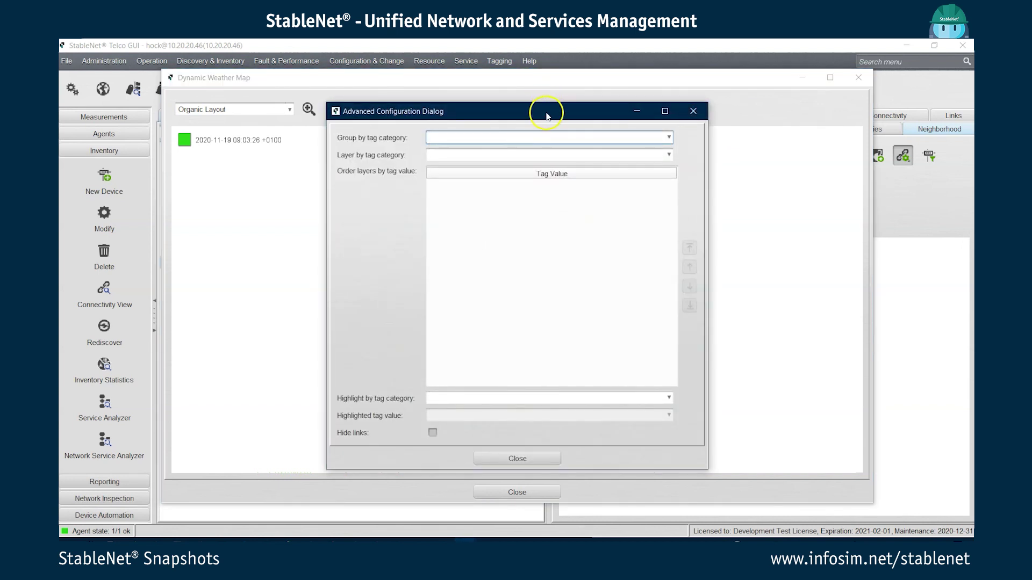
left_click(491, 135)
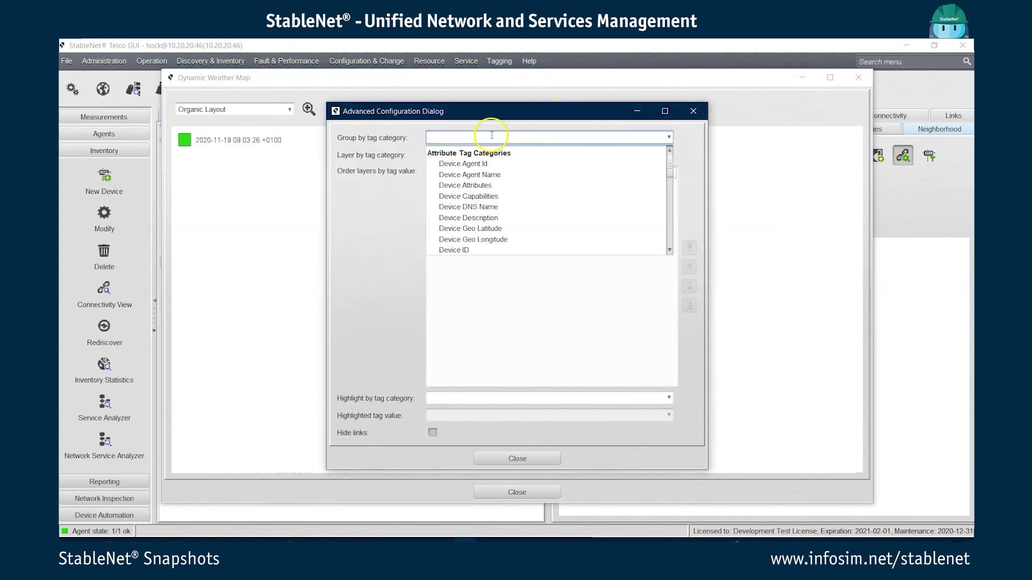
left_click_drag(668, 164, 671, 209)
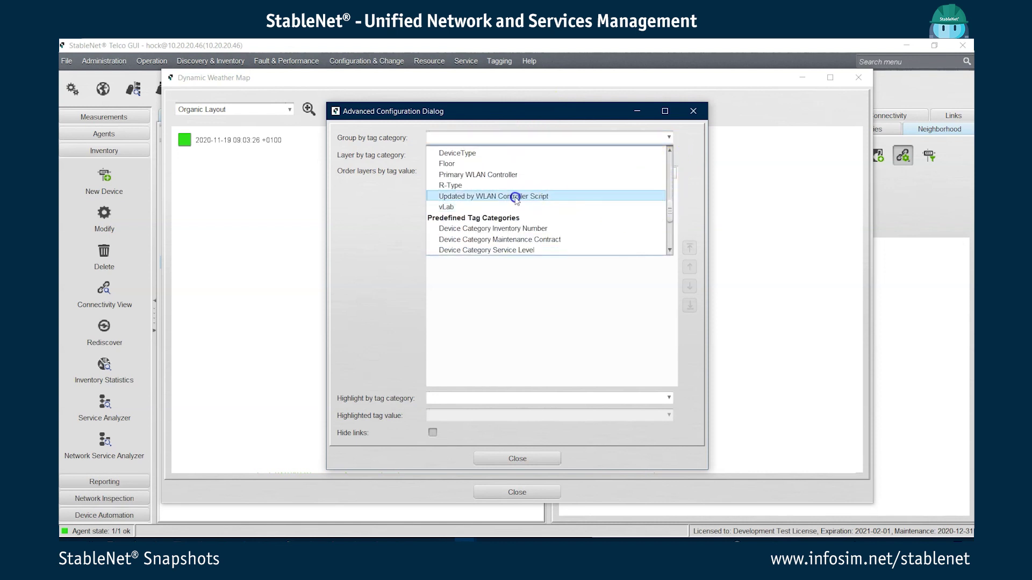
left_click(493, 206)
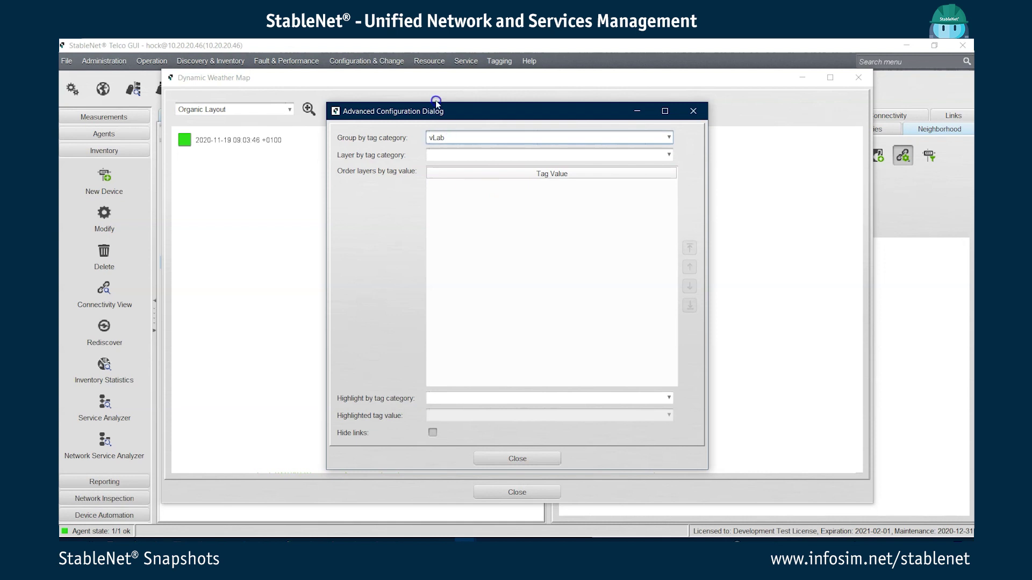
left_click_drag(435, 111, 719, 70)
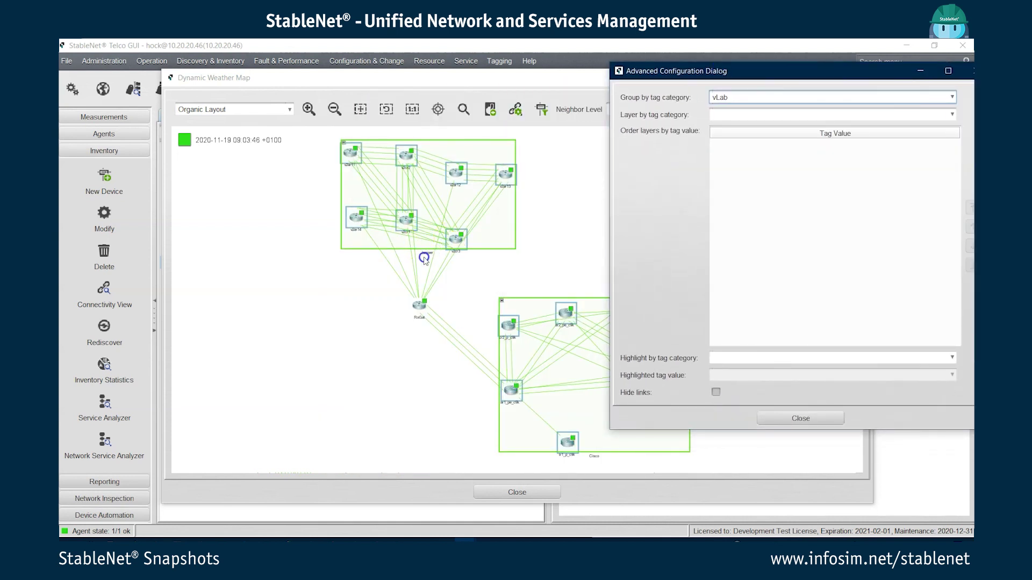
mouse_move(424, 258)
Step: Layer the map by the vLab tag and move the Cisco layer to the bottom
left_click(726, 115)
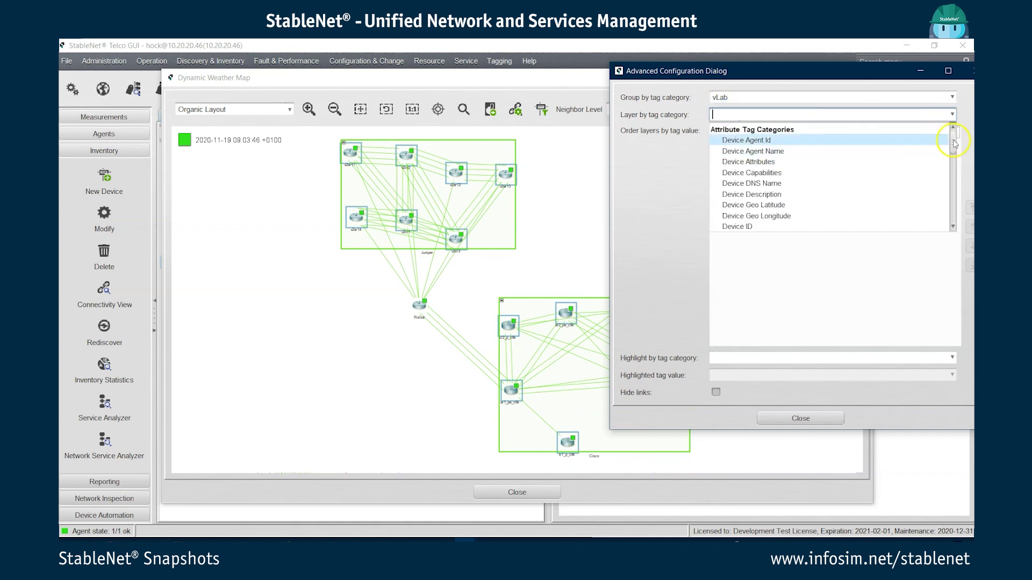
left_click_drag(952, 143, 903, 194)
left_click(791, 183)
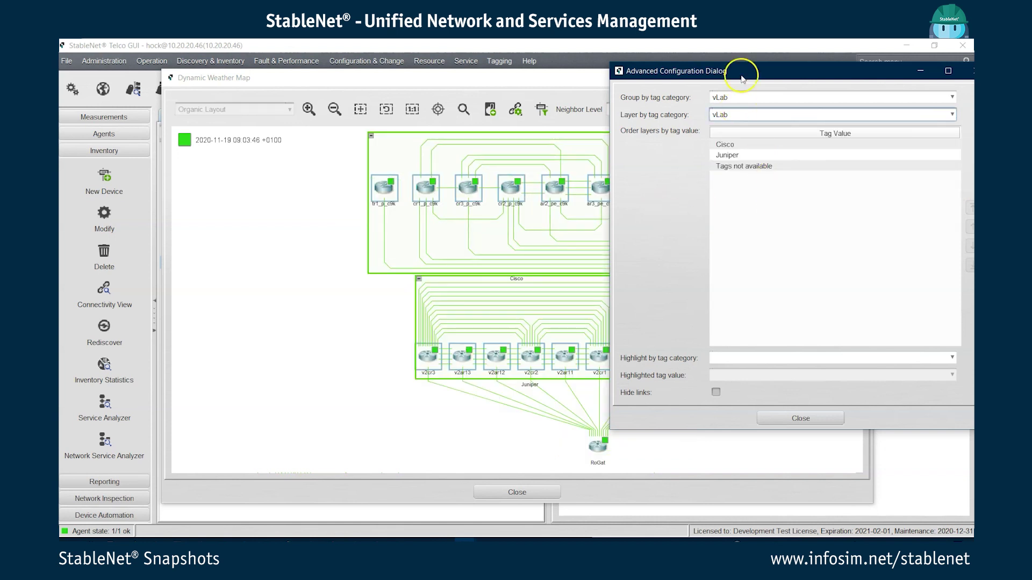
left_click_drag(736, 71, 152, 87)
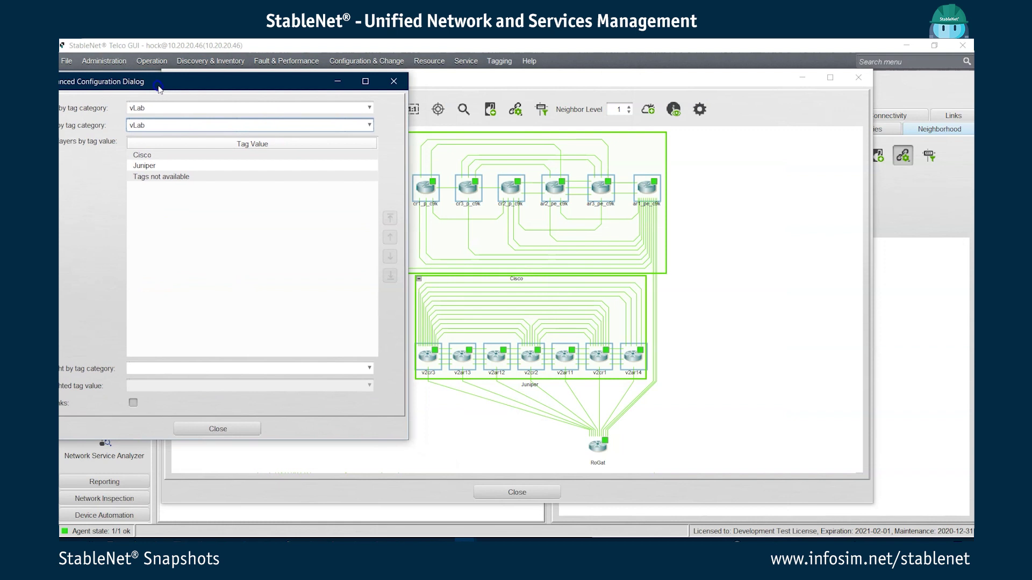
left_click(181, 154)
left_click(390, 274)
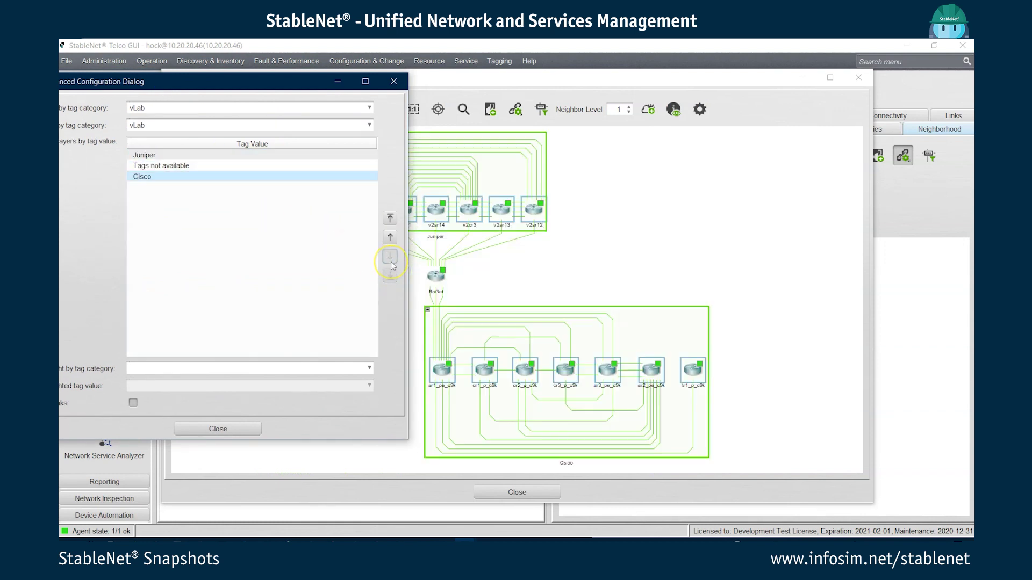
Step: Close the layering settings and set the map's link types to Combine All Links
left_click(242, 429)
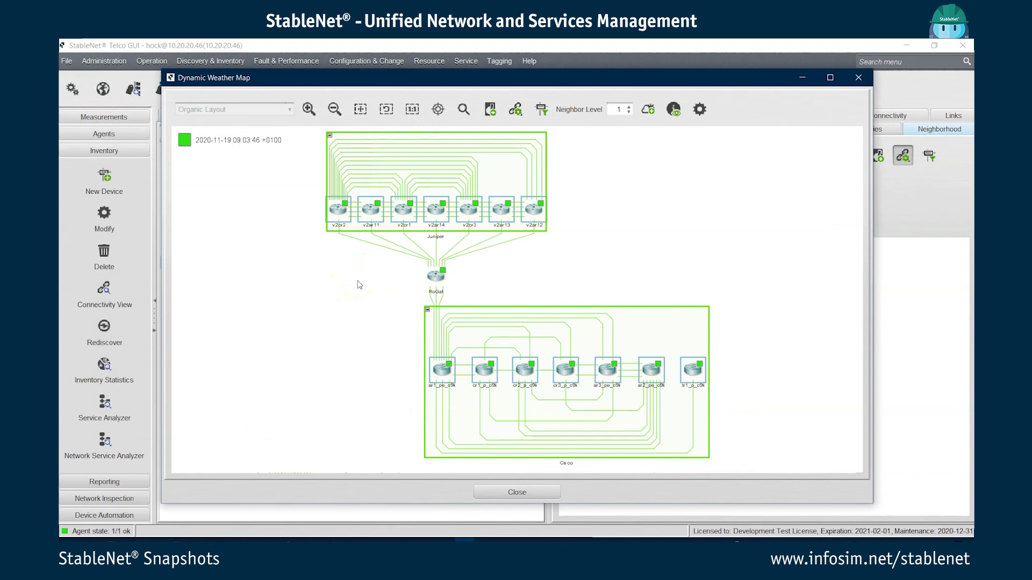
mouse_move(438, 216)
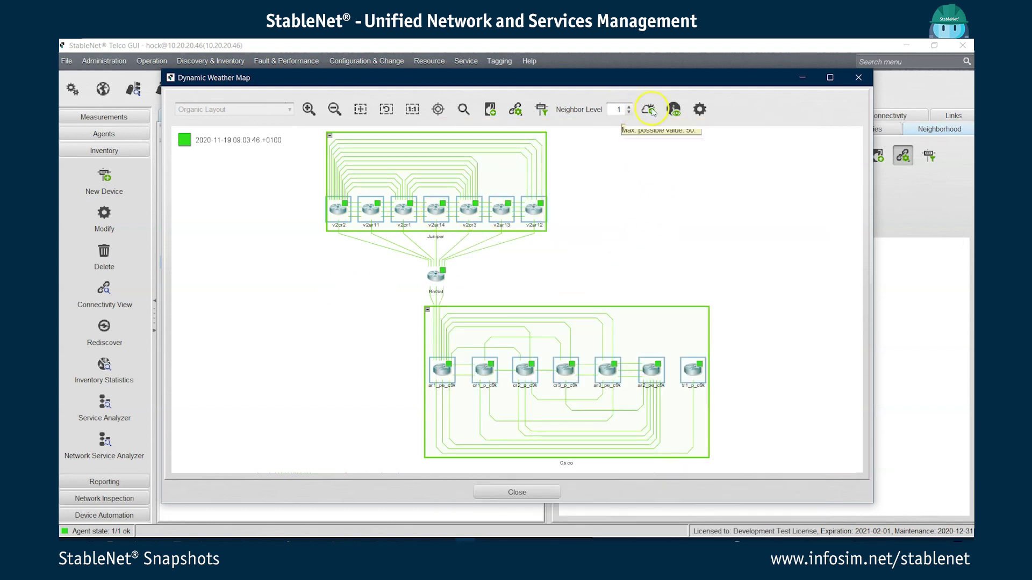
left_click(515, 109)
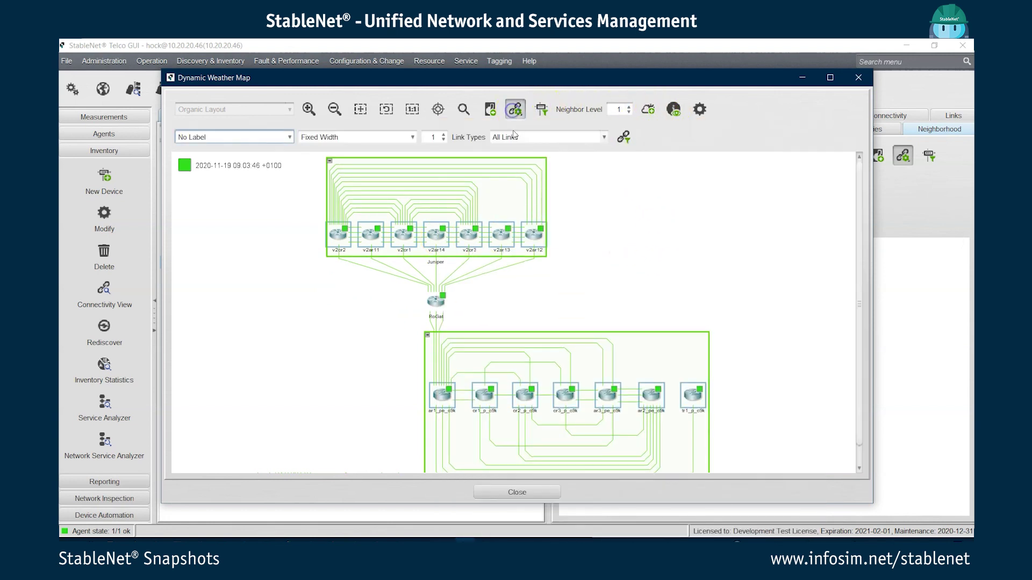
left_click(514, 136)
left_click(513, 174)
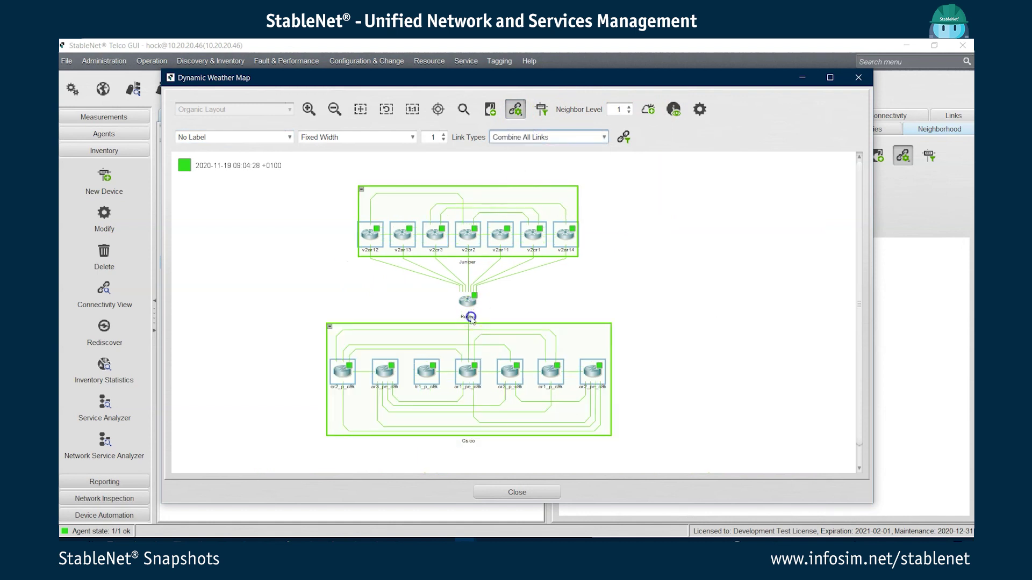
Step: Close the vLab weather map and return to Network Inspection's WiFi fourth floor map
mouse_move(469, 313)
left_click(502, 491)
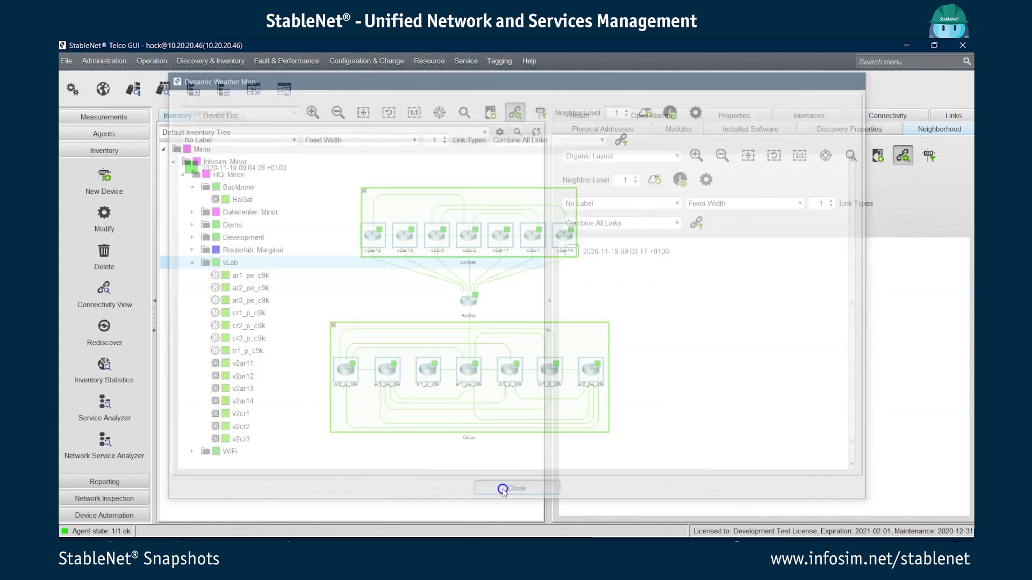
left_click(140, 500)
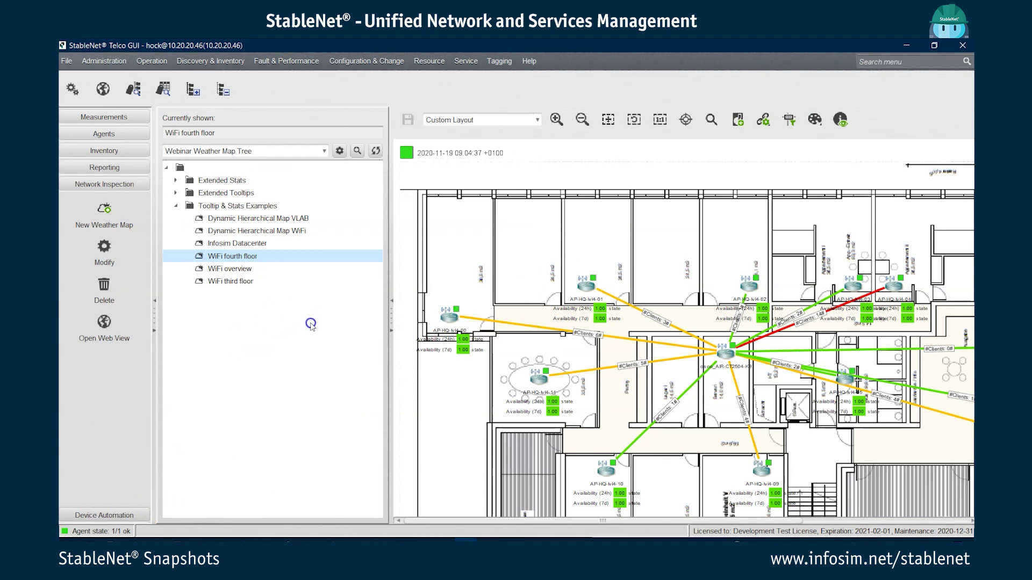
Step: Open the Infosim Datacenter map and view value chart tooltips for its VMs and vSphere-Center host
left_click(252, 245)
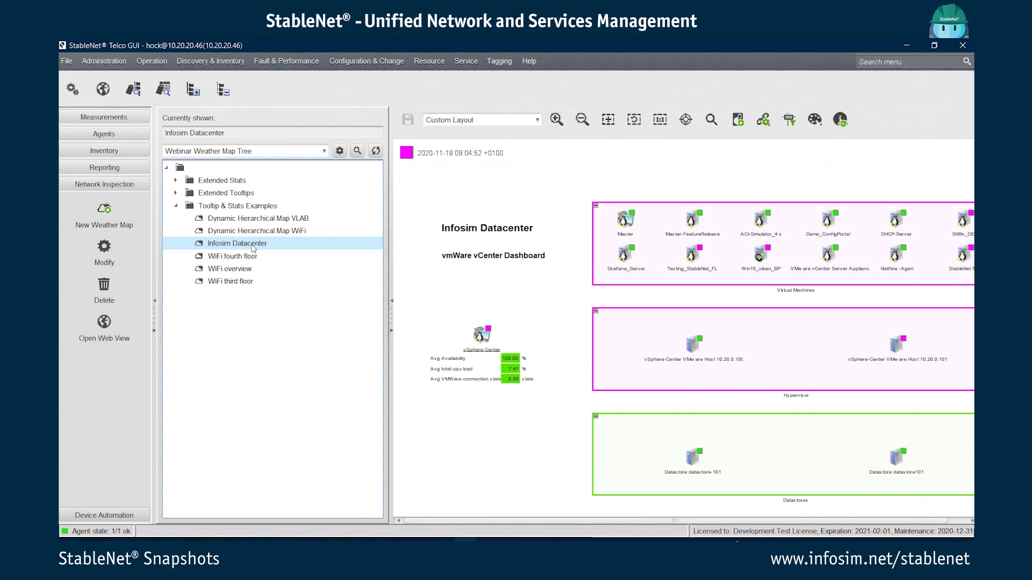
left_click(567, 177)
mouse_move(622, 223)
mouse_move(759, 219)
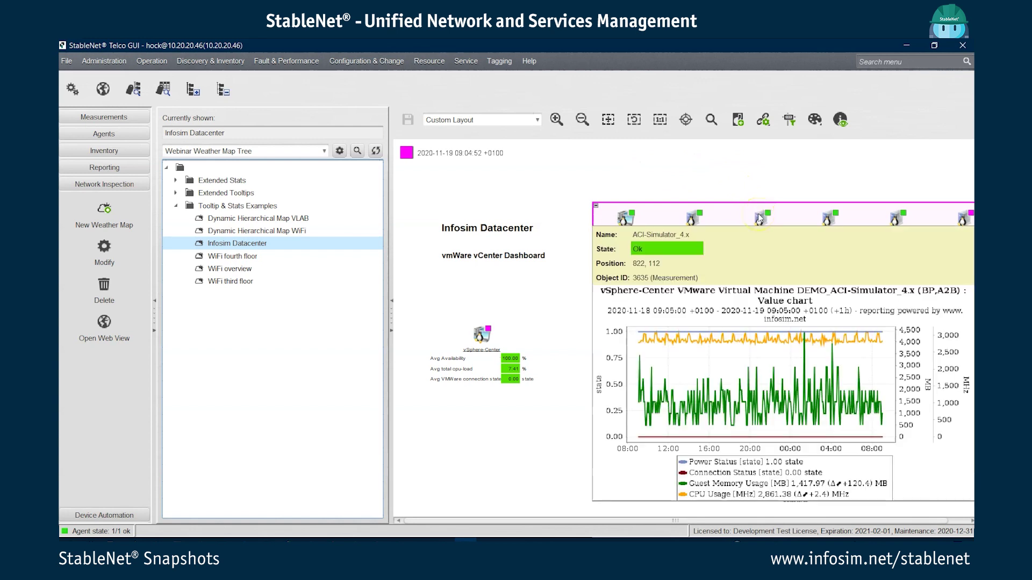
mouse_move(693, 257)
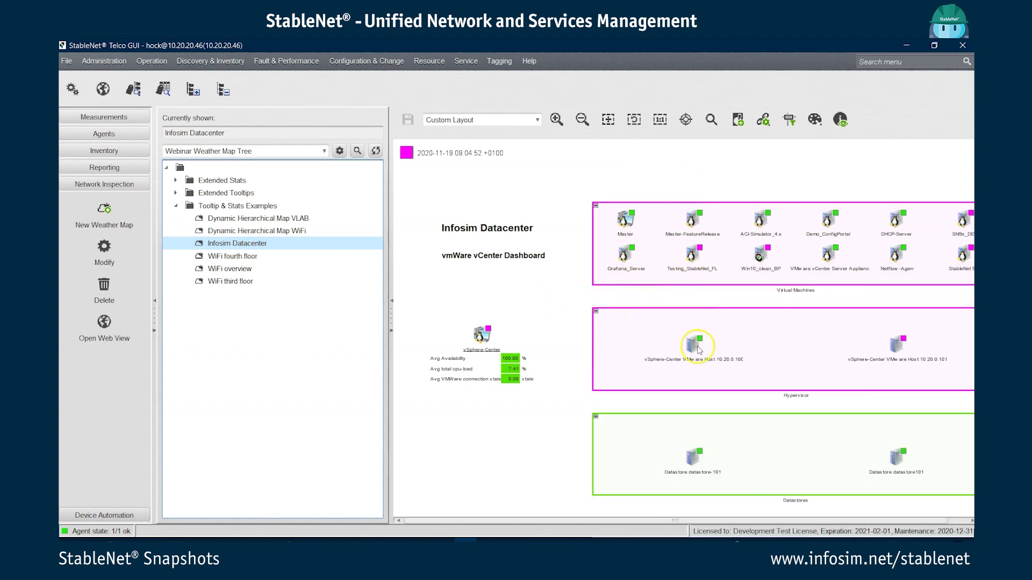
mouse_move(698, 350)
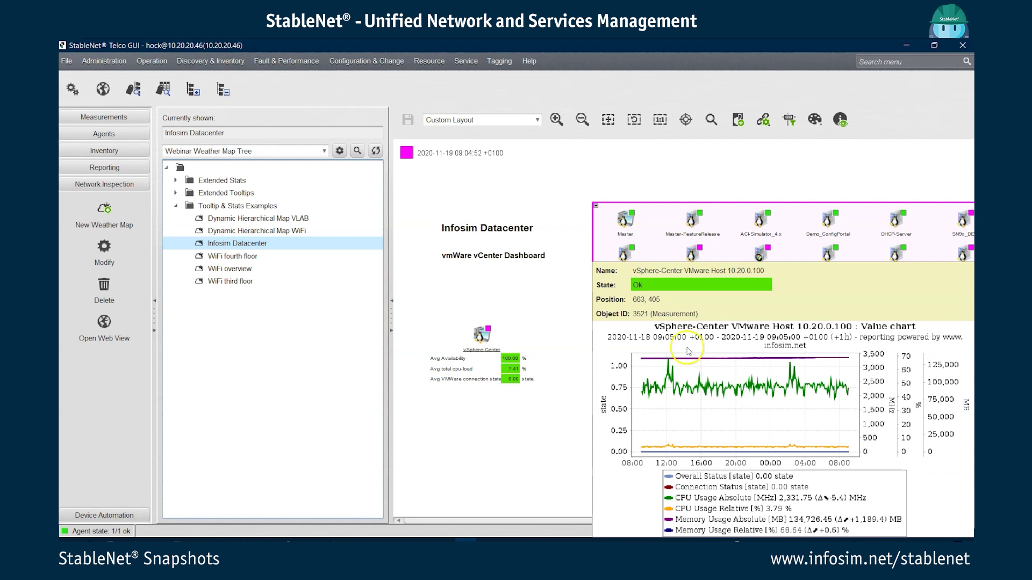
left_click(597, 350)
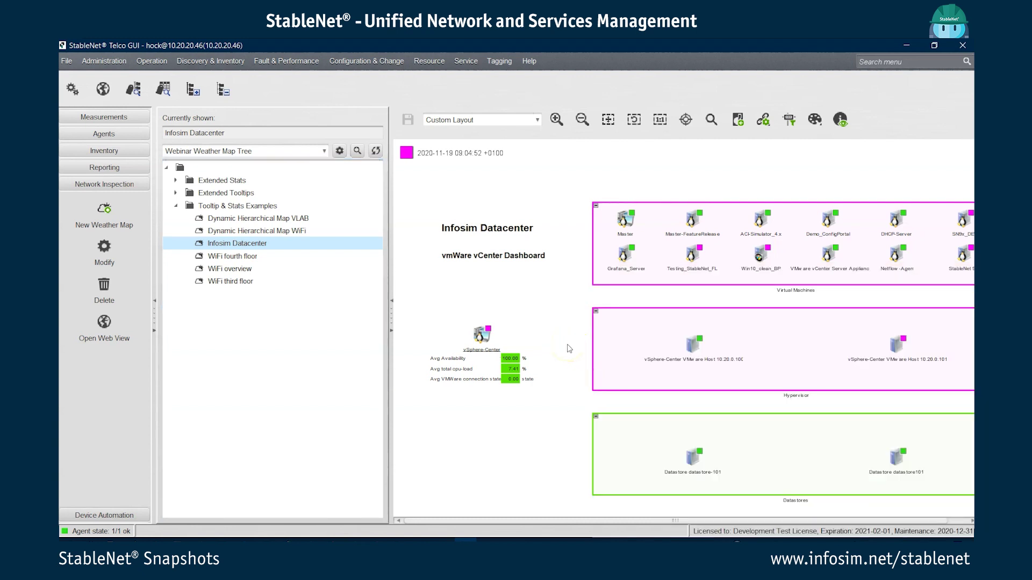
Step: Review vSphere-Center's Alarm Impact statistics: 100.00 average availability and 7.41 average CPU load
left_click(692, 463)
mouse_move(483, 339)
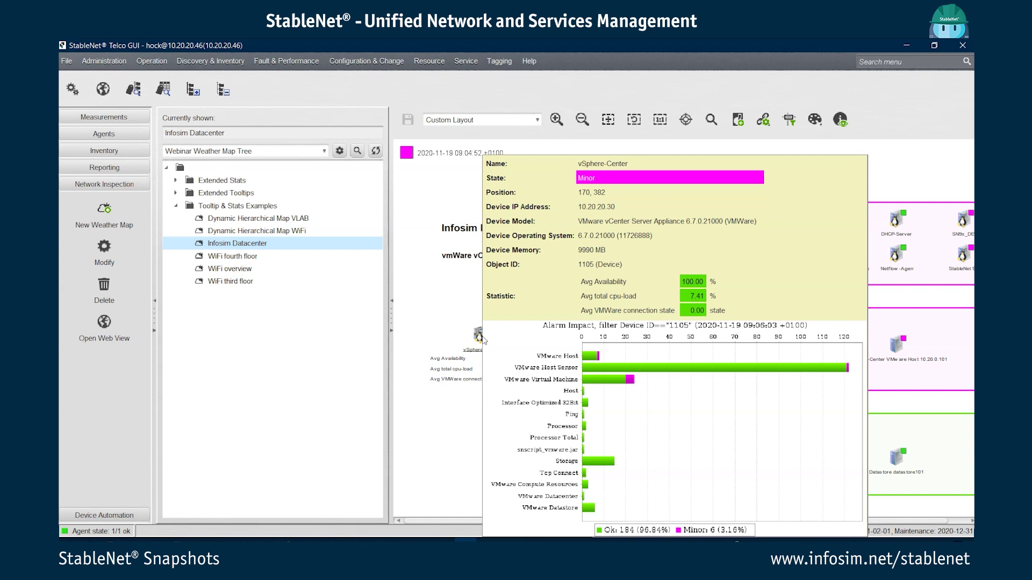
left_click(443, 302)
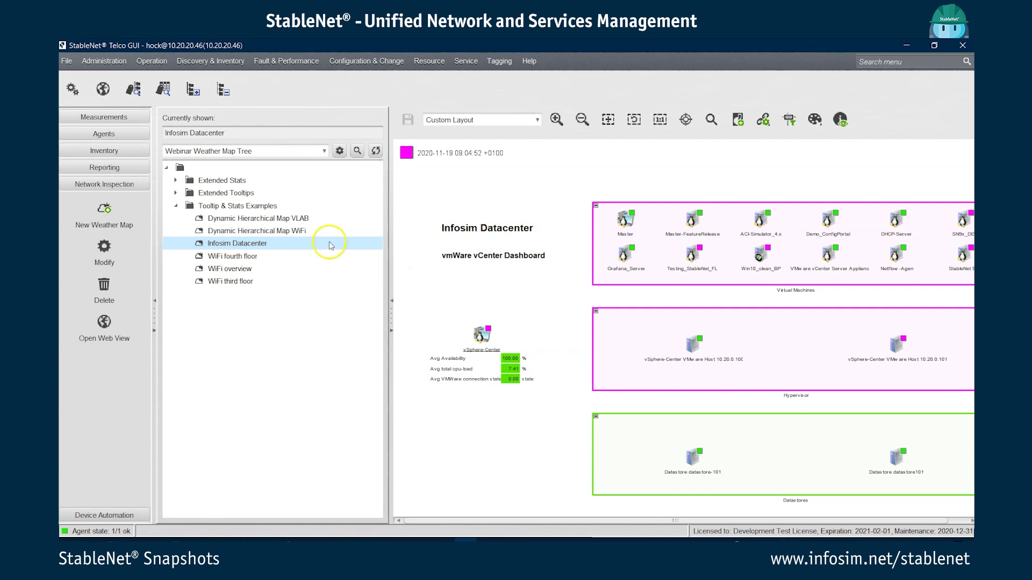
left_click(288, 222)
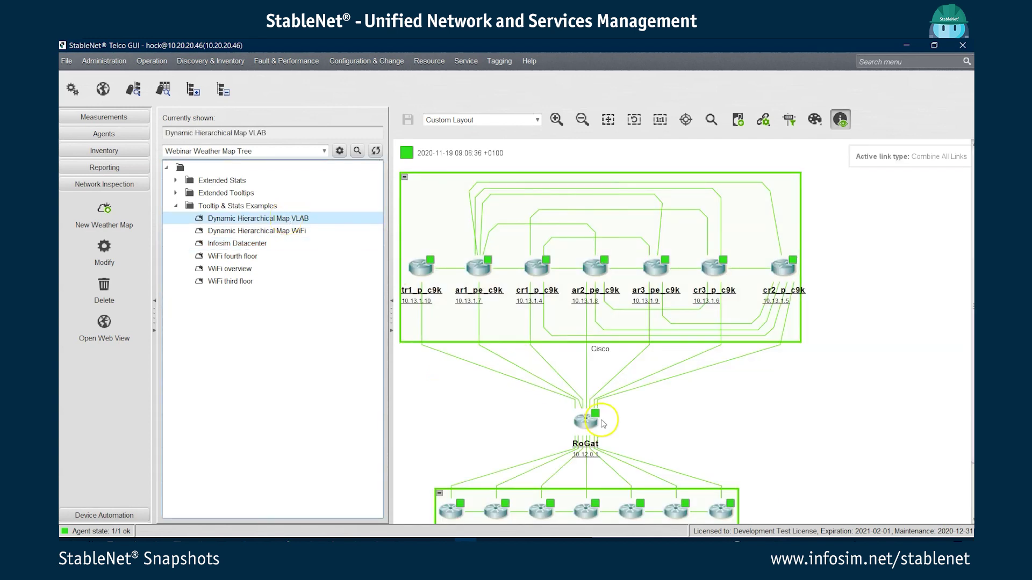
mouse_move(581, 427)
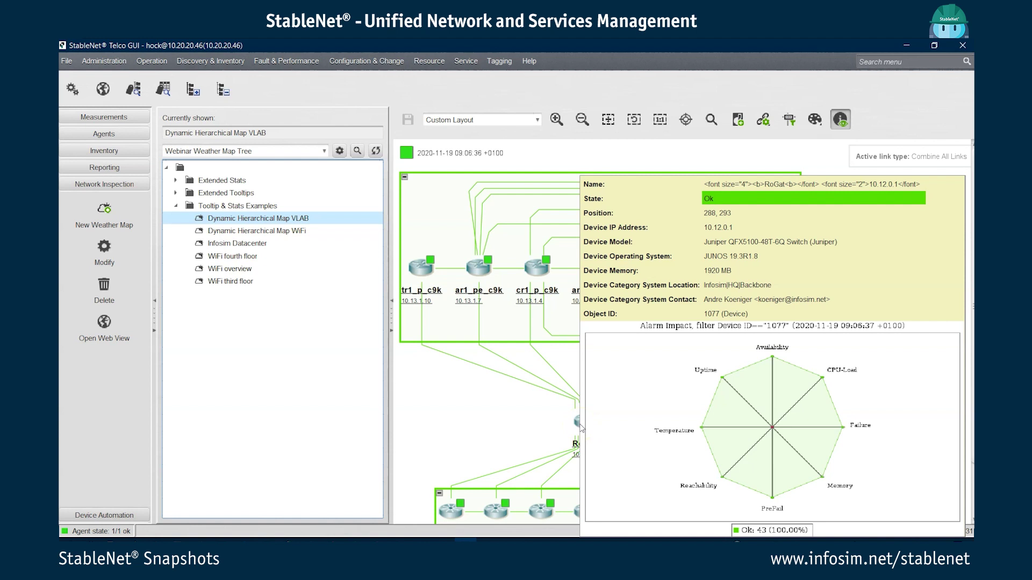
mouse_move(515, 384)
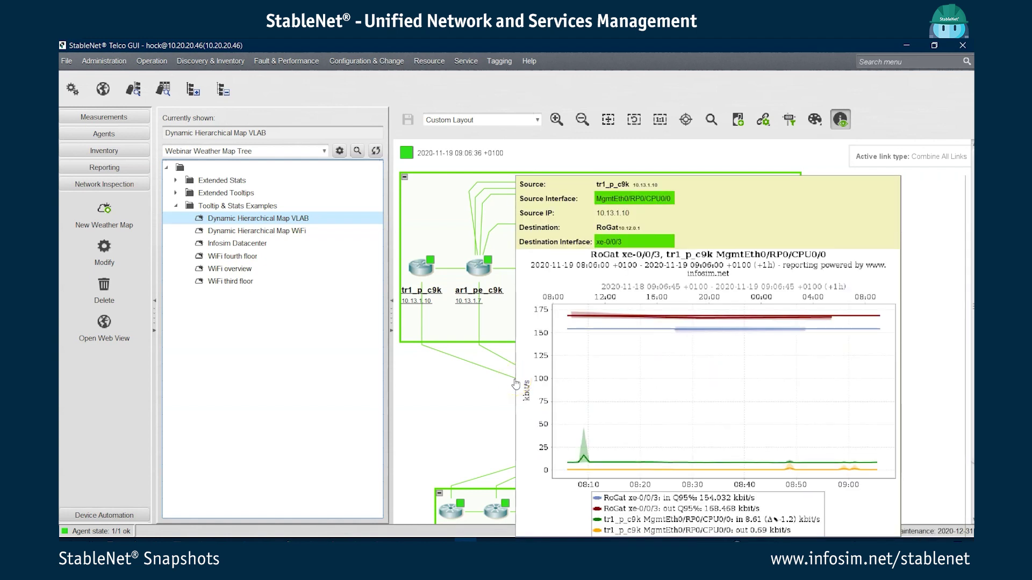
left_click(445, 401)
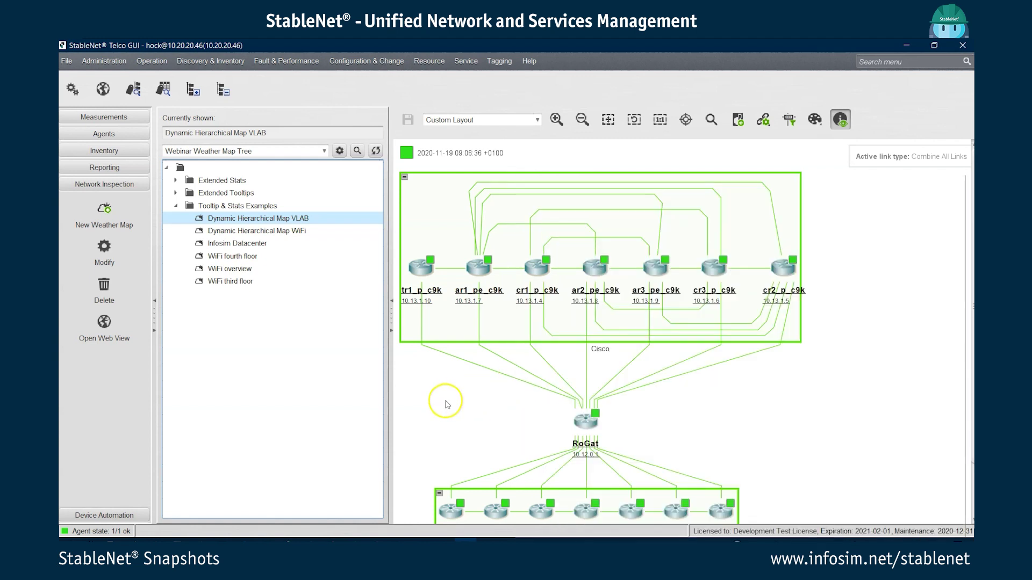
right_click(589, 421)
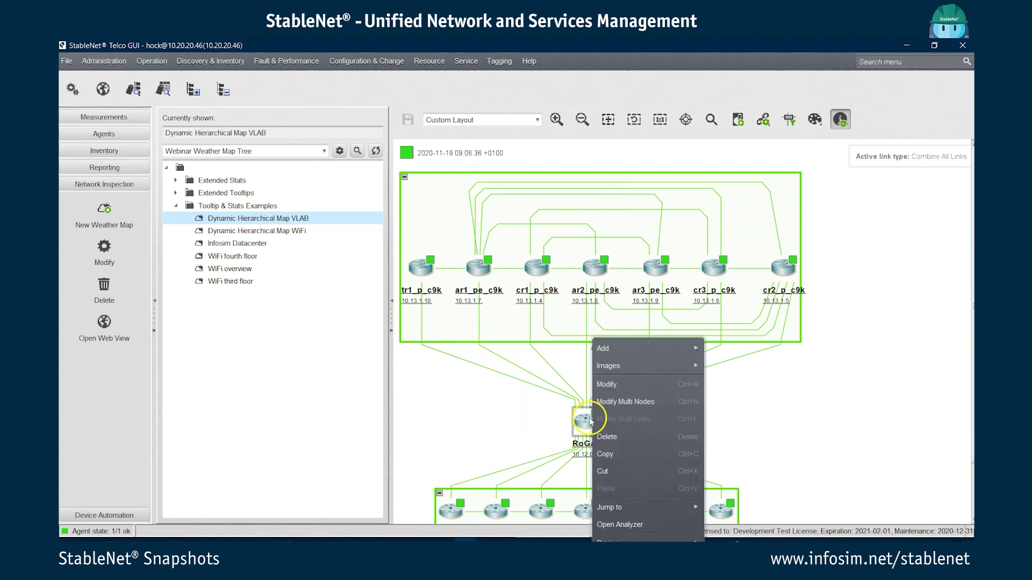
left_click(608, 385)
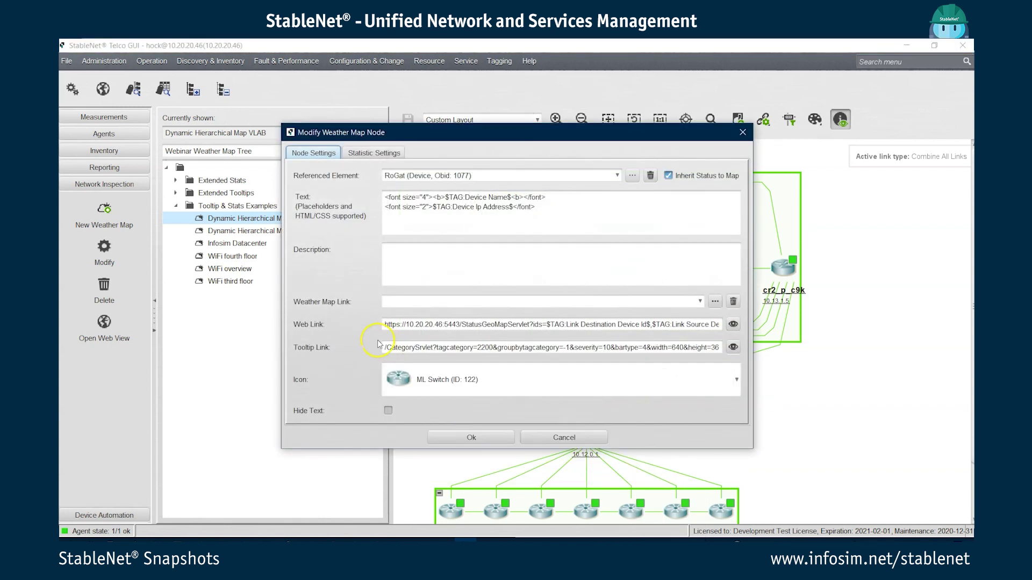
mouse_move(382, 346)
left_click(570, 437)
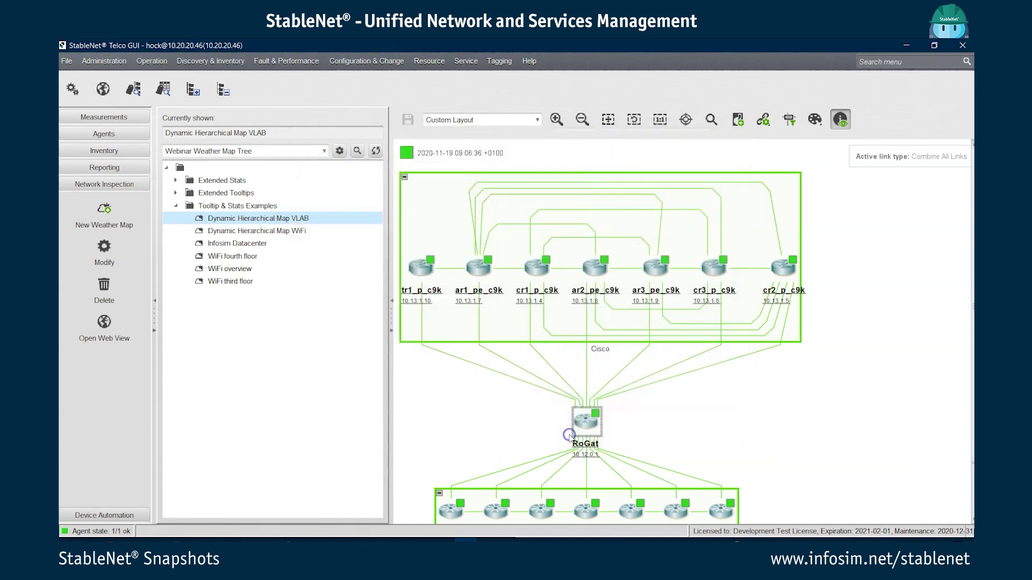
Step: Select all map nodes, open Weather Map Multiple Nodes settings, and cancel without changes
left_click(505, 413)
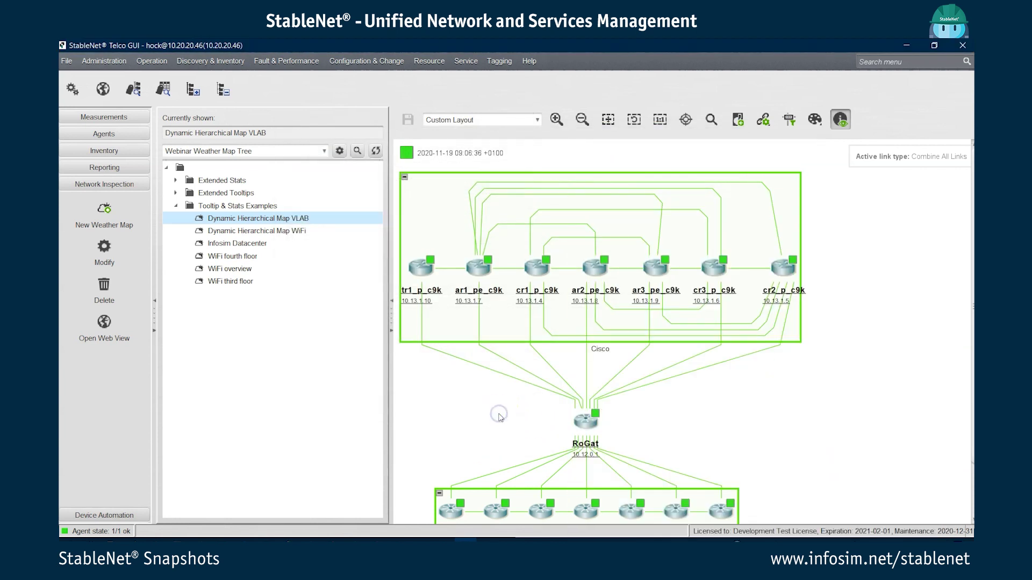
key("ctrl+a")
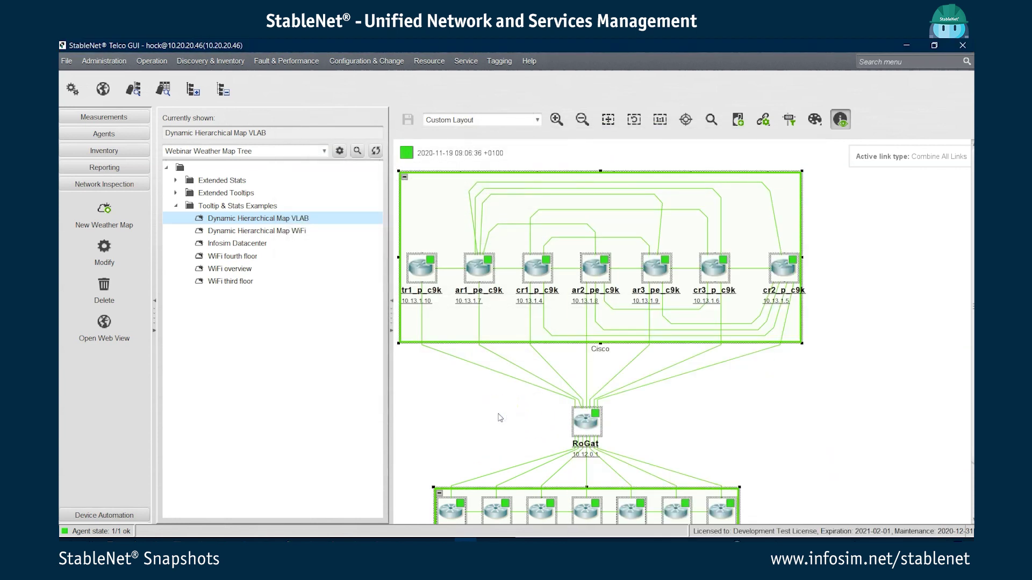
right_click(425, 269)
left_click(448, 331)
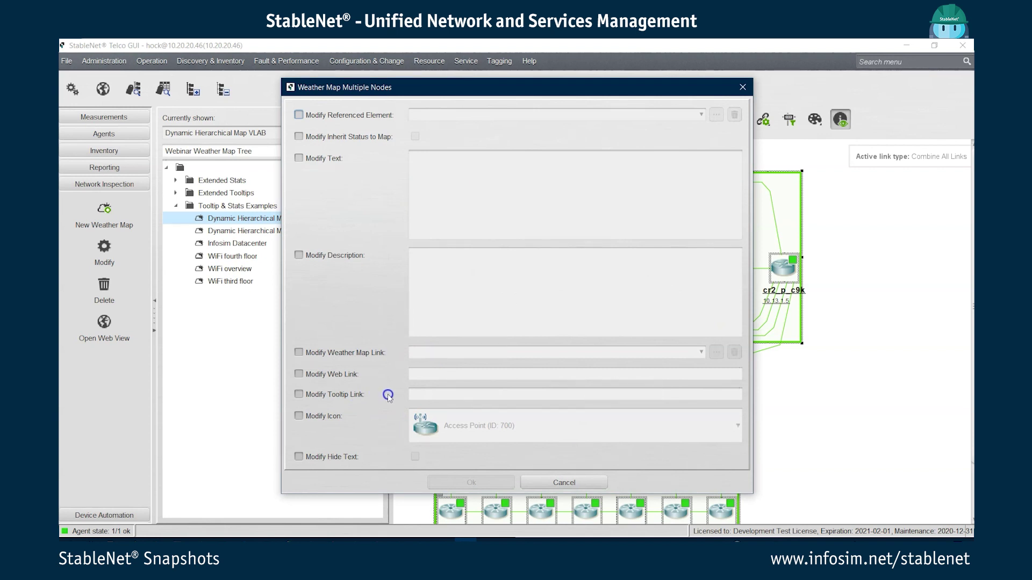
left_click(575, 481)
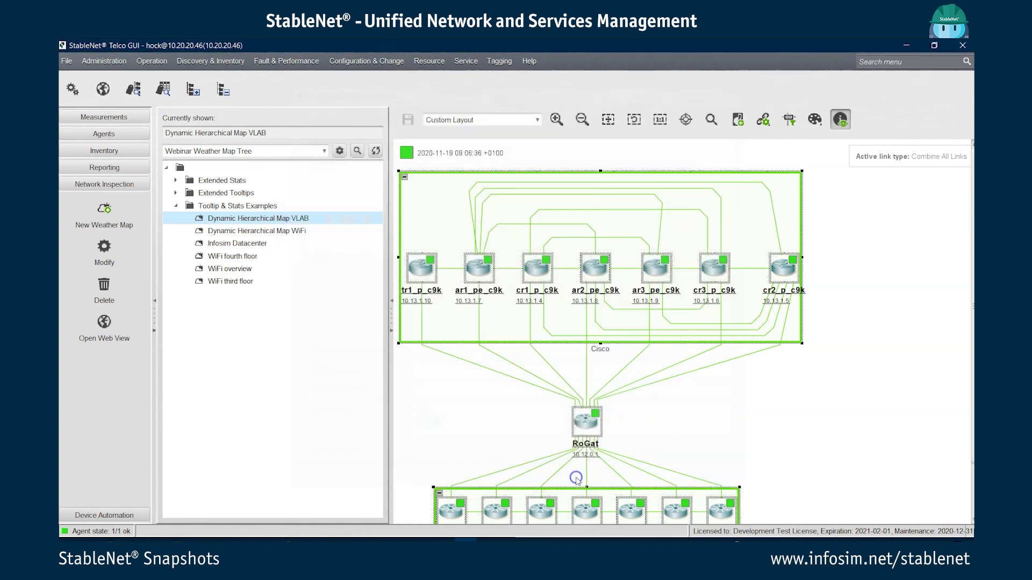
left_click(459, 402)
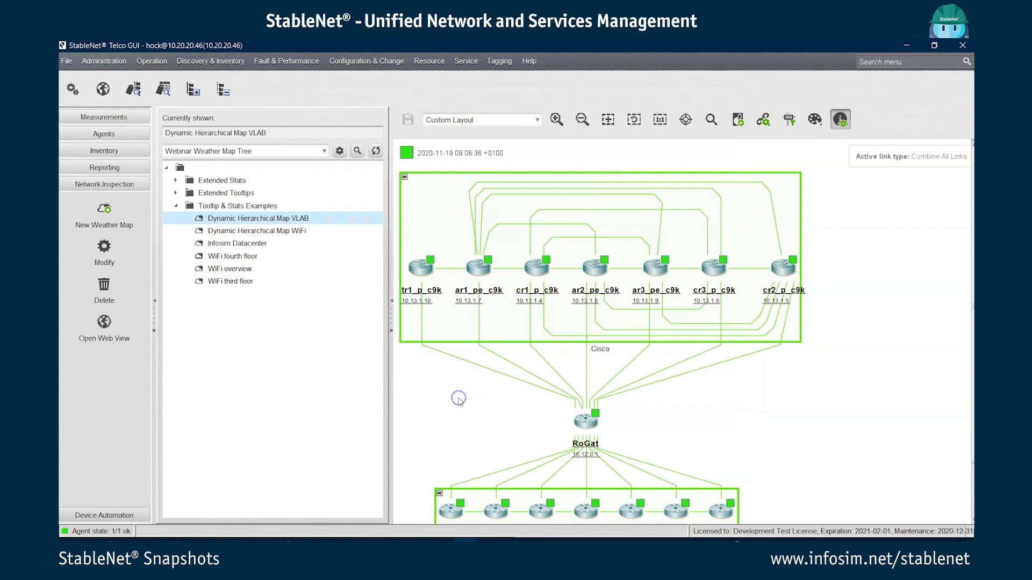
left_click(103, 61)
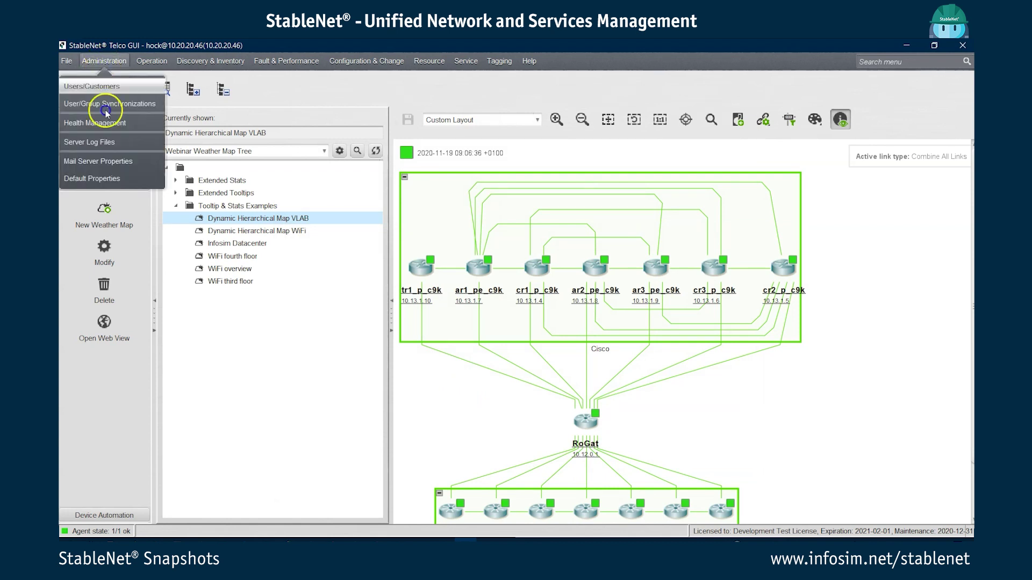
left_click(108, 178)
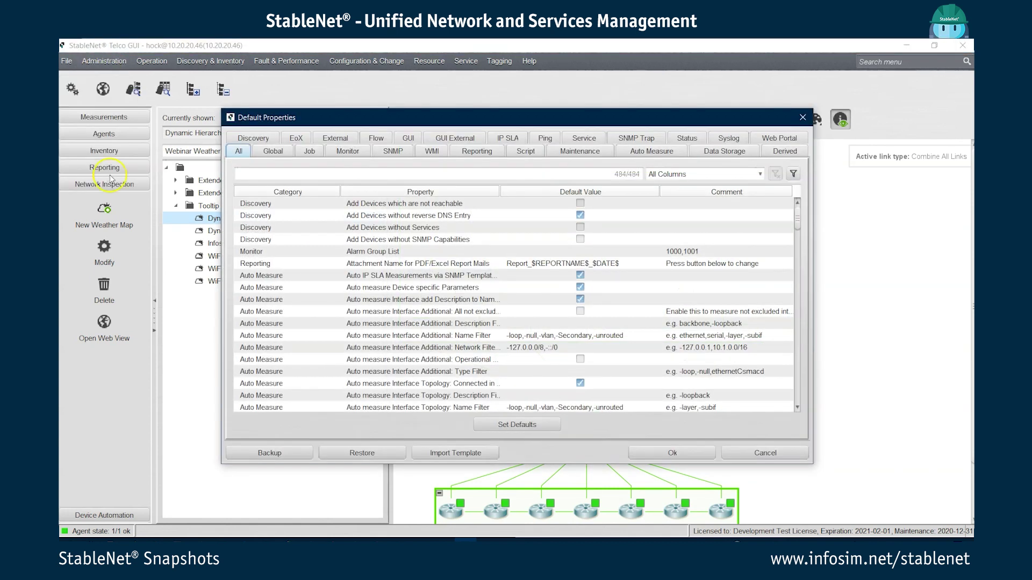
left_click(273, 178)
type("toolti")
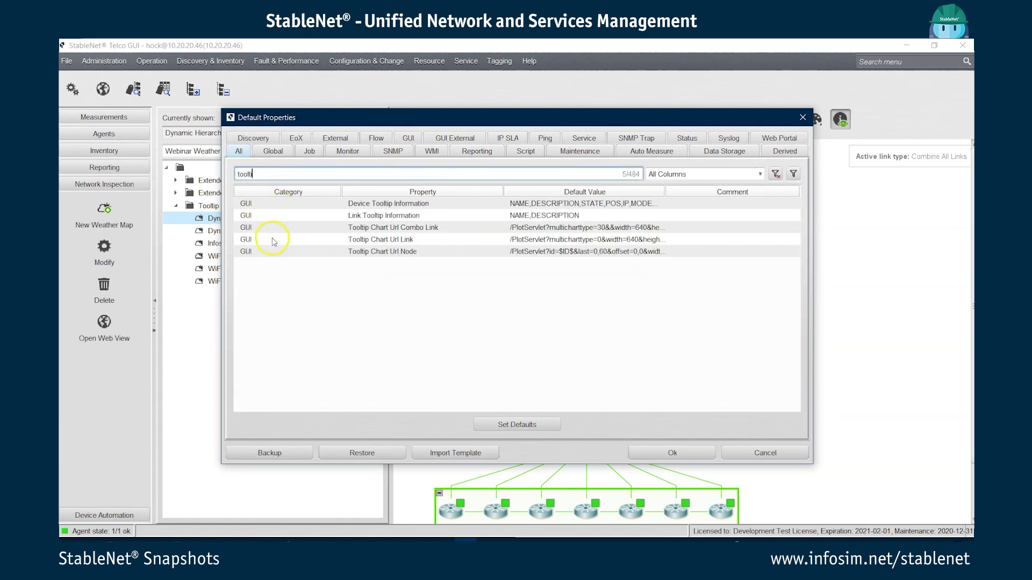
mouse_move(496, 259)
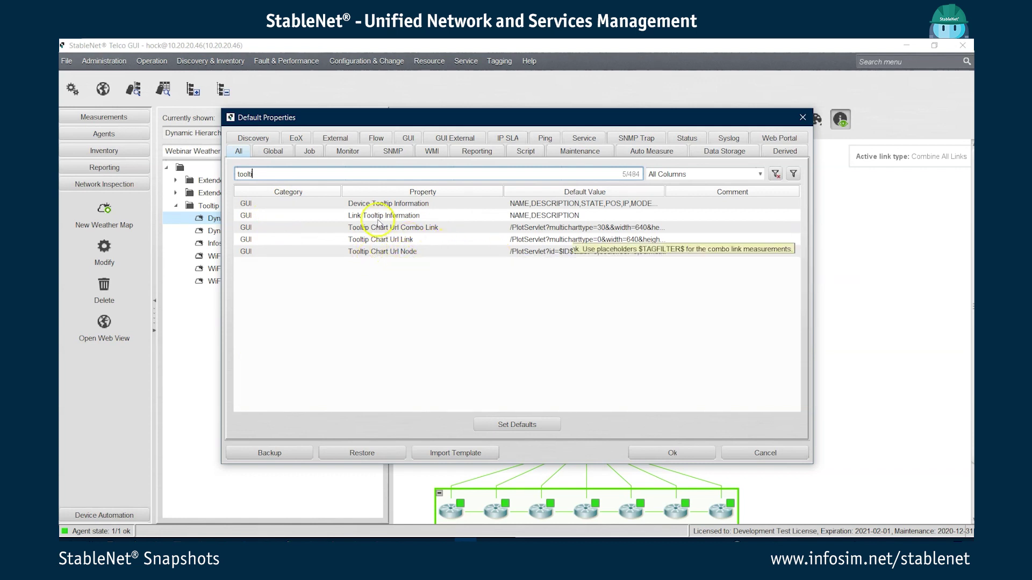
mouse_move(373, 228)
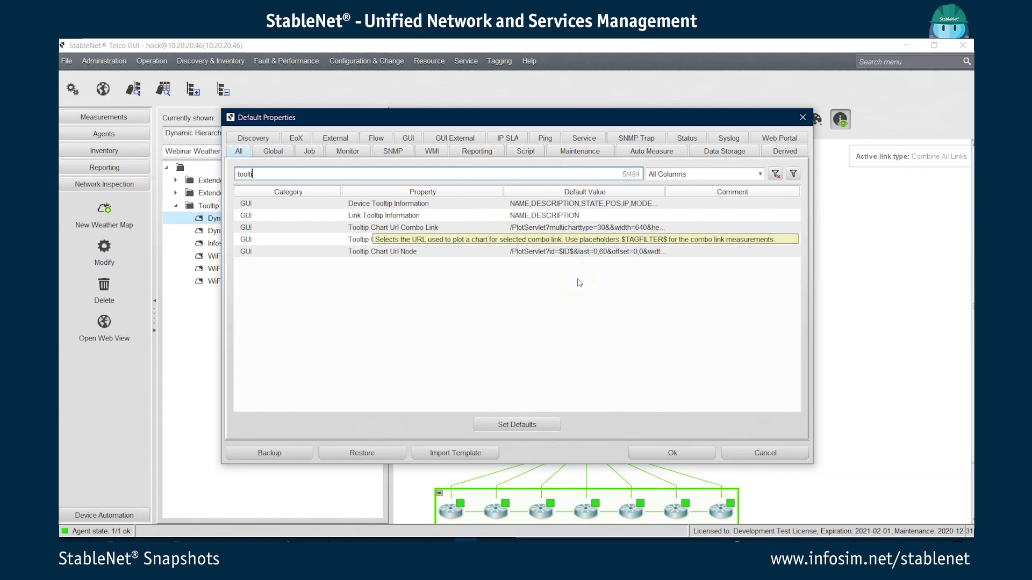
left_click(605, 291)
left_click(600, 291)
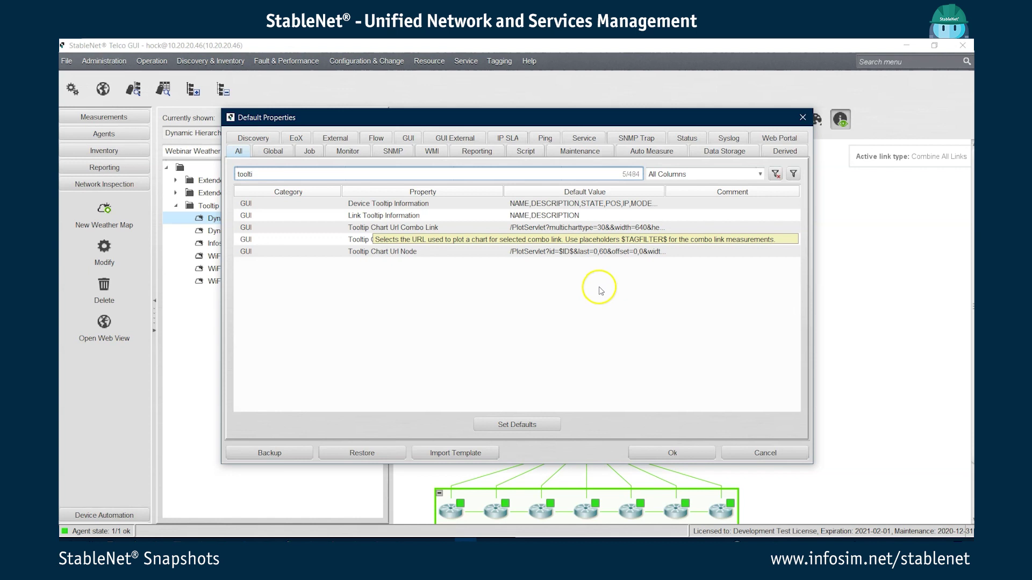
left_click(732, 449)
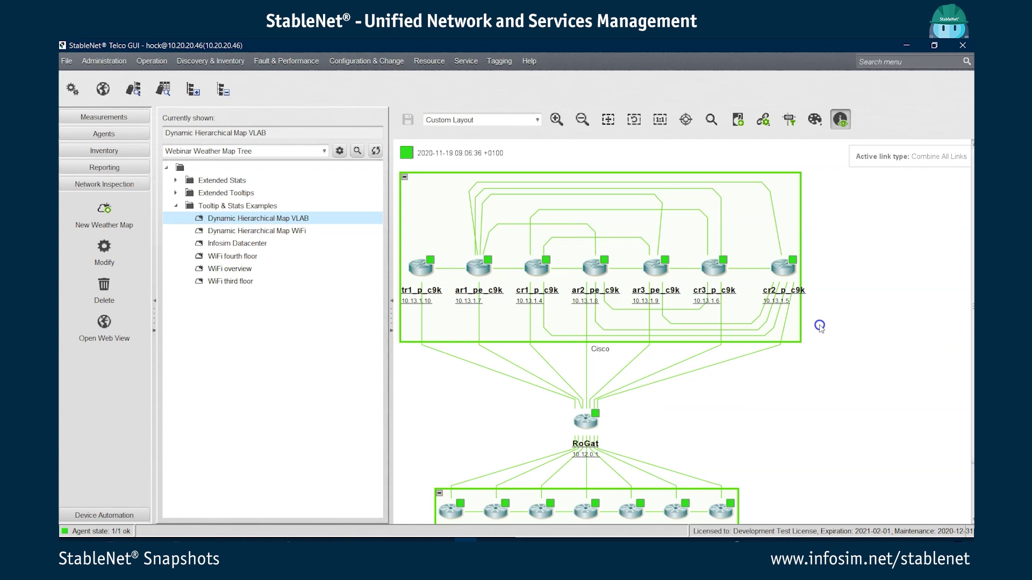
Step: Open the ADVANCED tooltips overview from Extended Tooltips and scroll right to device 1105's Alarm Impact chart
left_click(176, 193)
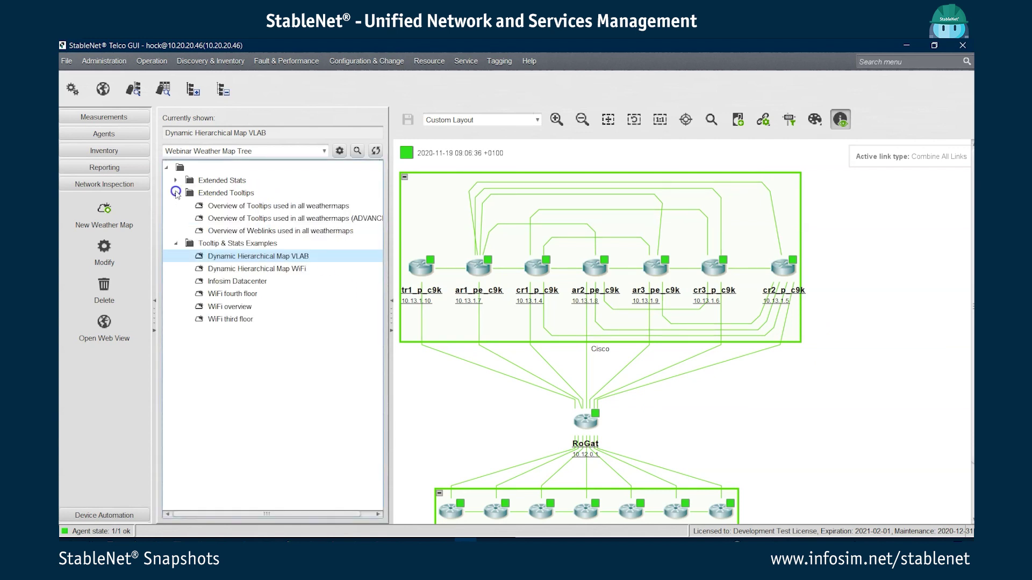
left_click(260, 221)
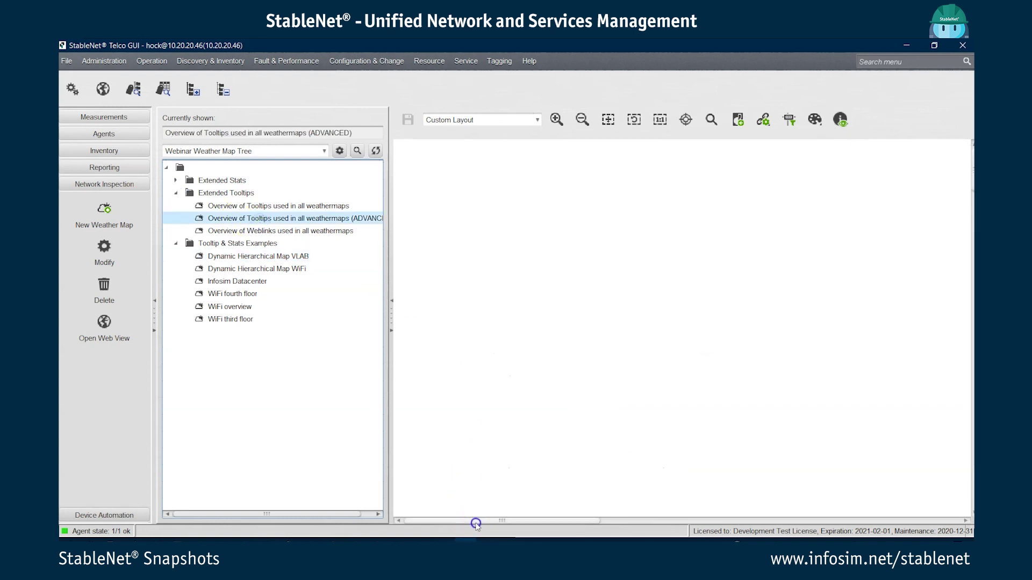
left_click_drag(476, 524, 697, 525)
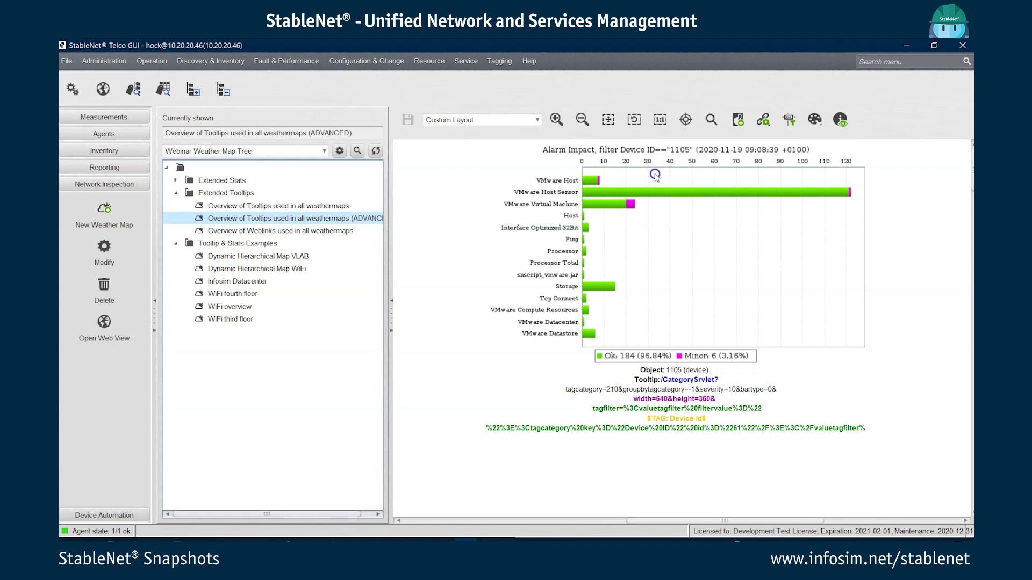
Step: Scroll down past the bar and radar charts to object 3635's vSphere VM value chart
left_click(822, 250)
scroll(971, 188, "down", 5)
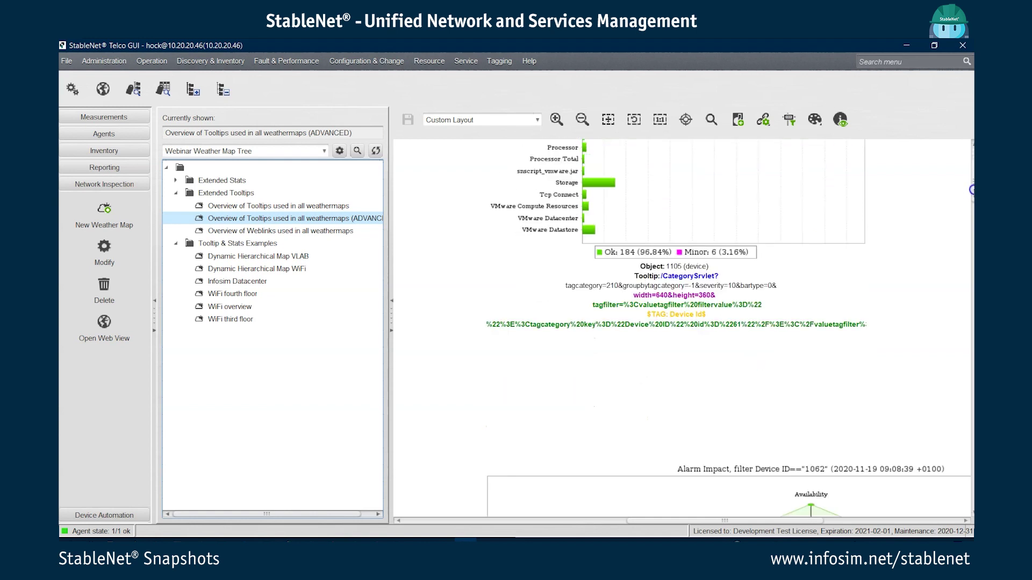
left_click_drag(974, 219, 973, 227)
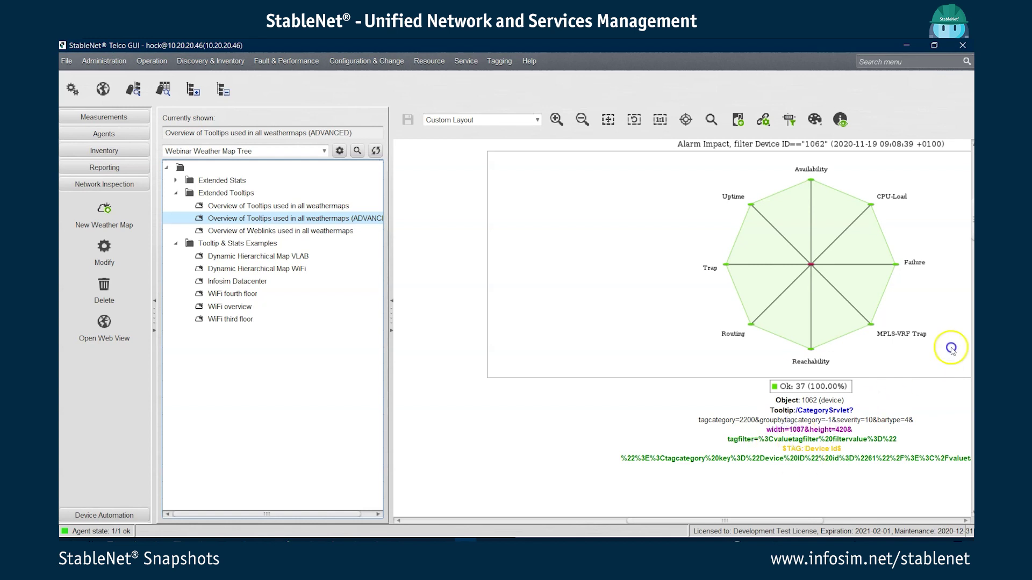
left_click_drag(973, 220, 972, 265)
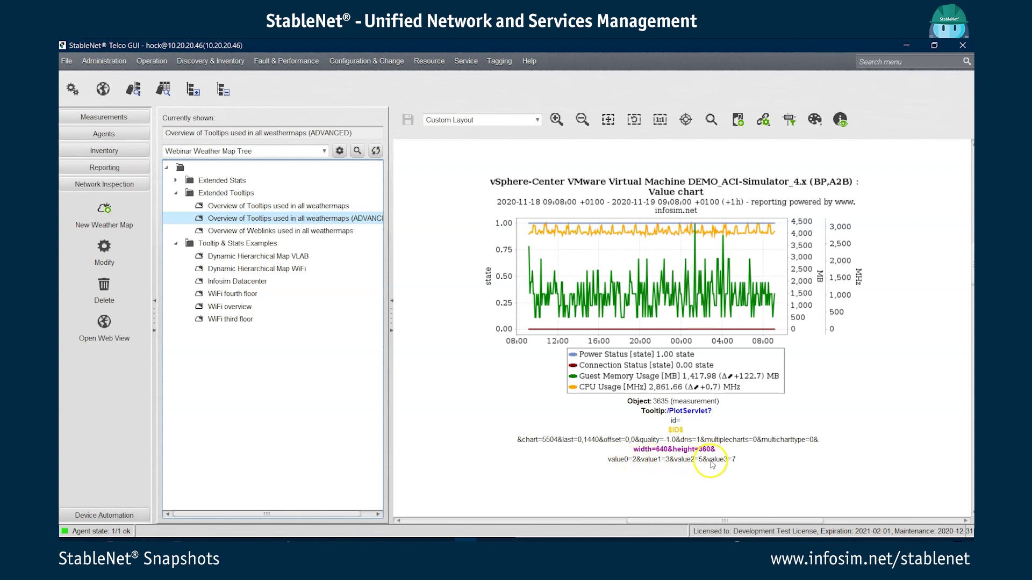
Step: Jump from the vSphere value chart to its measurement and chart DEMO_ACI-Simulator_4.x in the Analyzer
left_click(657, 227)
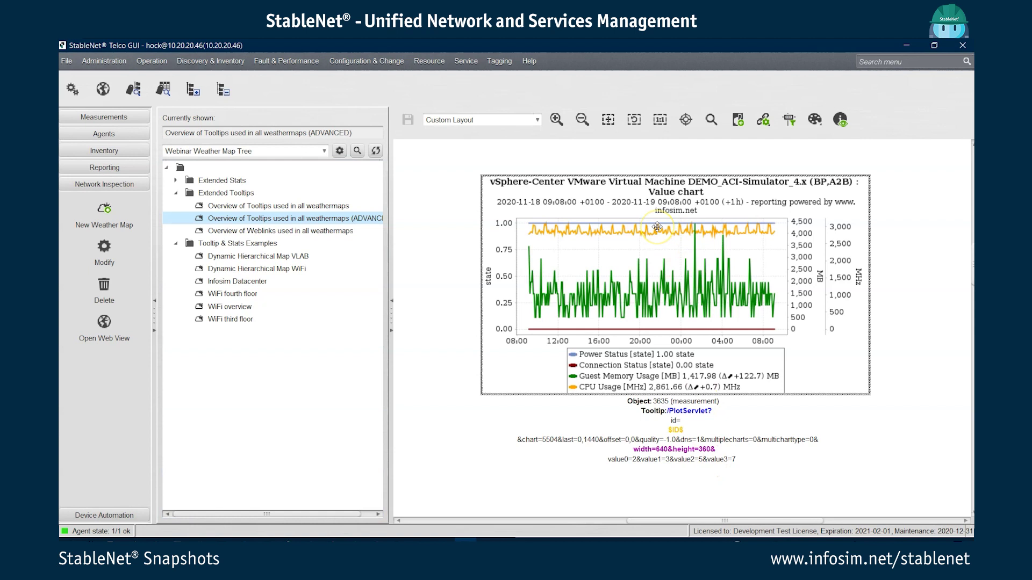
right_click(658, 228)
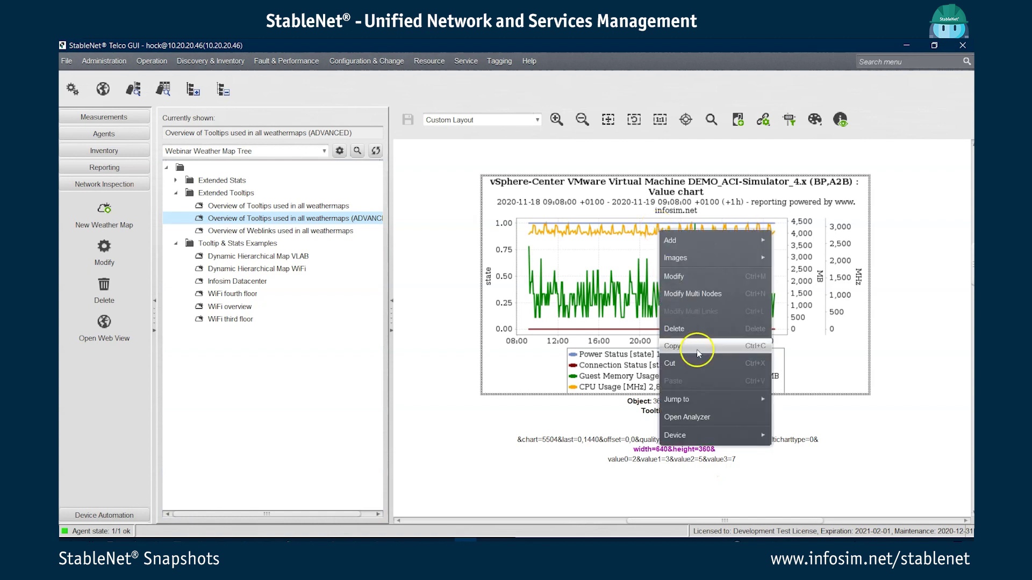
mouse_move(717, 400)
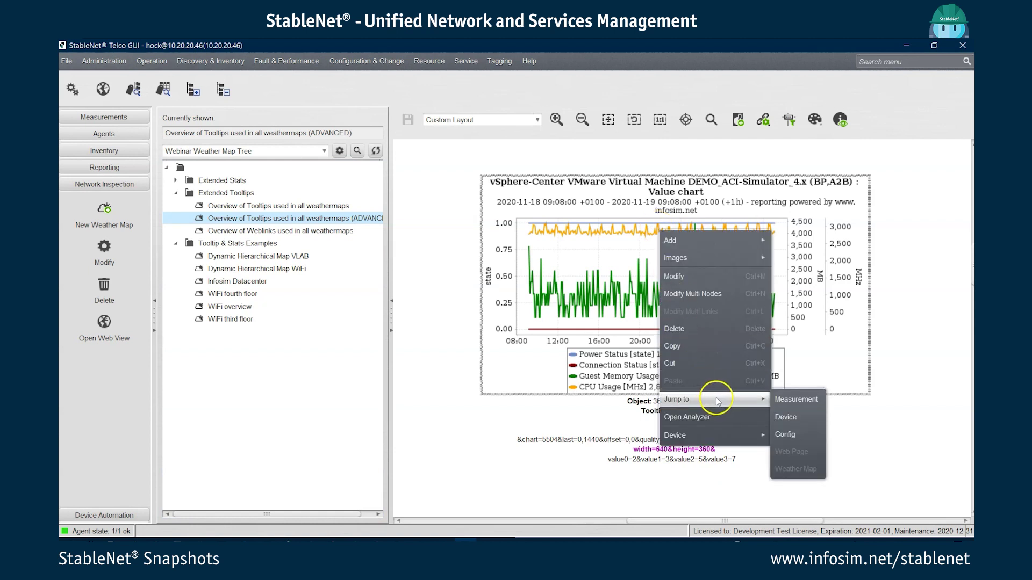
left_click(786, 400)
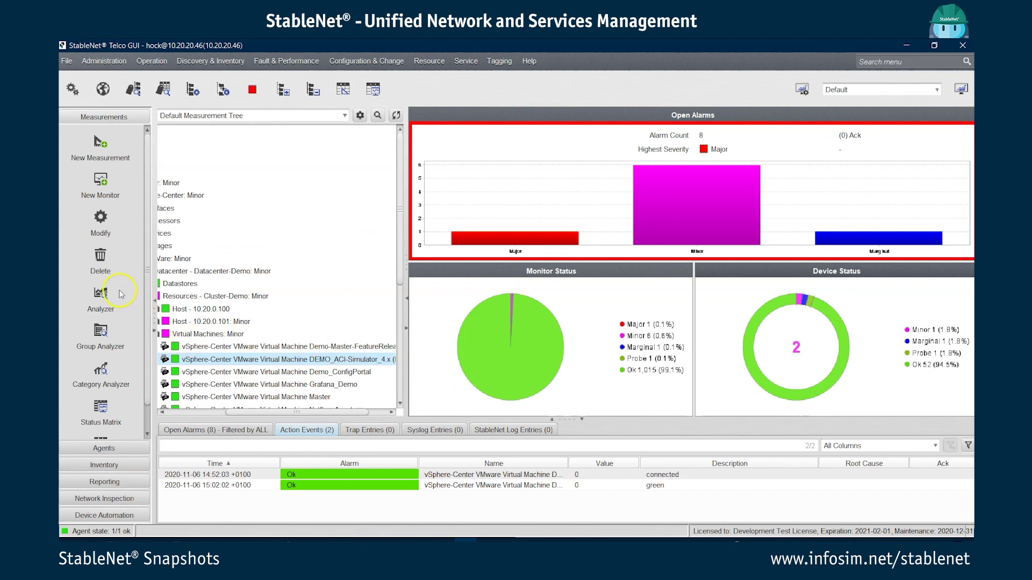
left_click(96, 295)
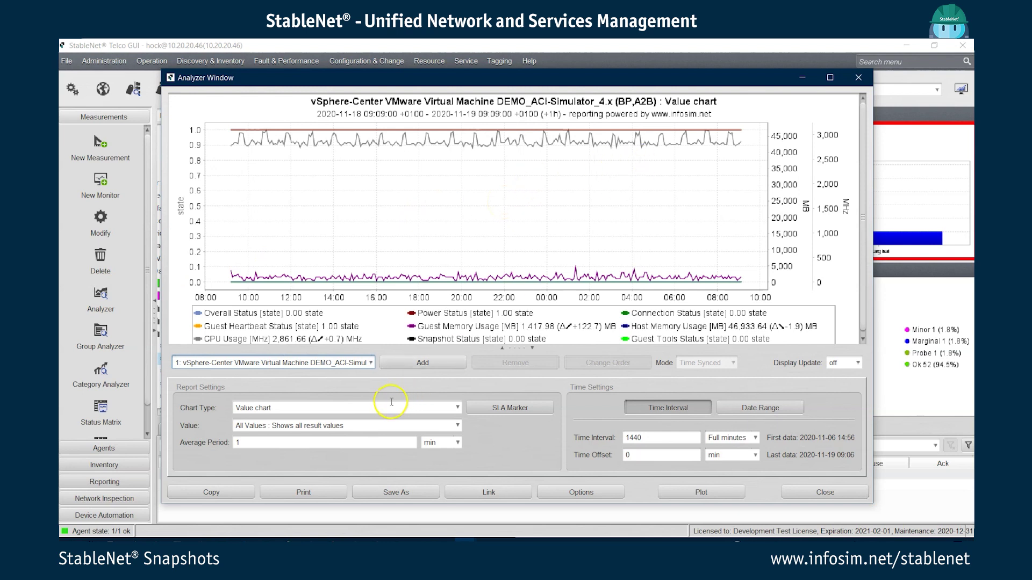
left_click(358, 424)
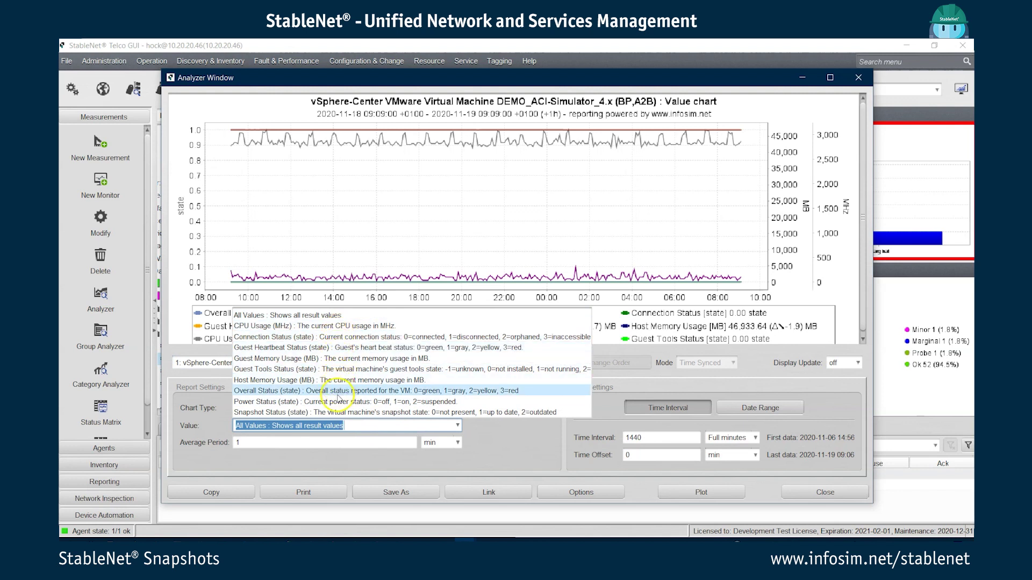
Step: Keep All Values, generate the 1150 x 420 chart web link with QR code, review its URL, and close it
left_click(213, 418)
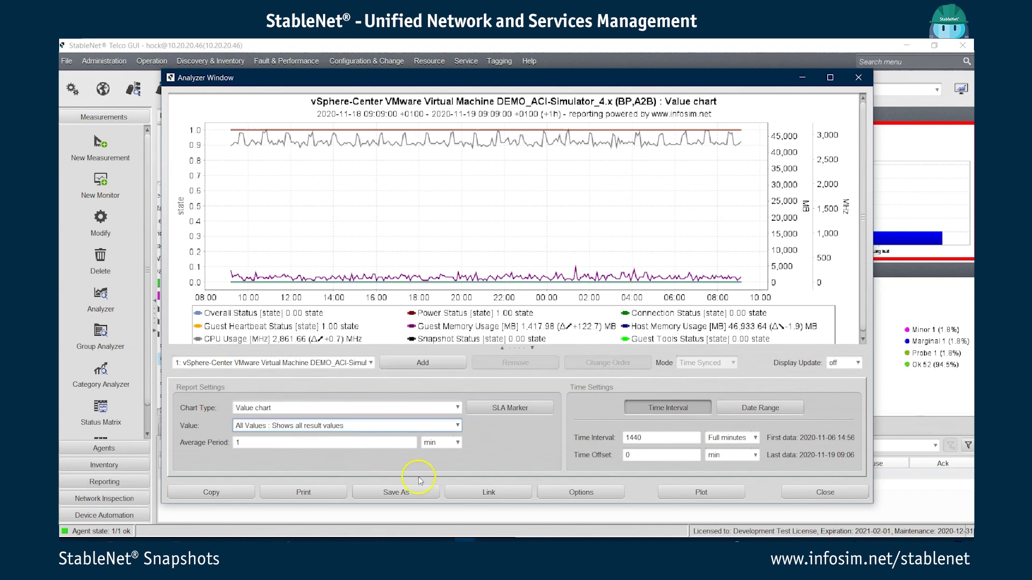
left_click(470, 493)
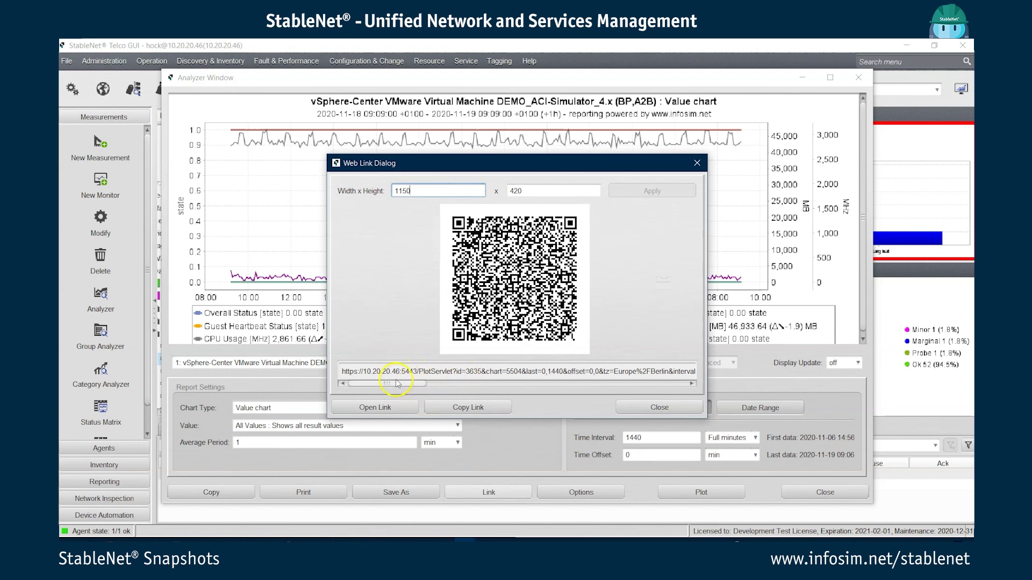
left_click_drag(398, 383, 349, 383)
left_click(473, 375)
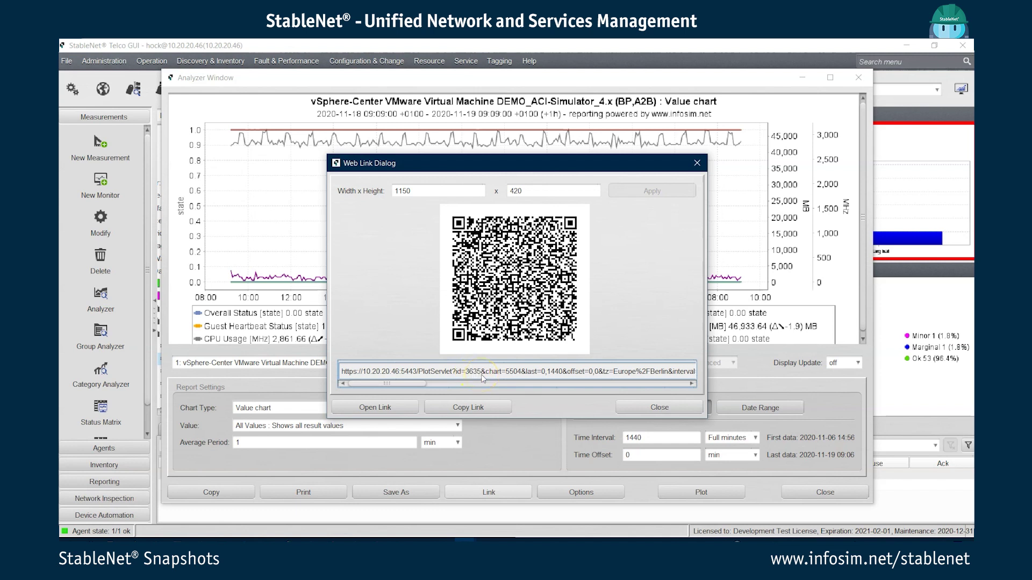
left_click_drag(411, 383, 532, 385)
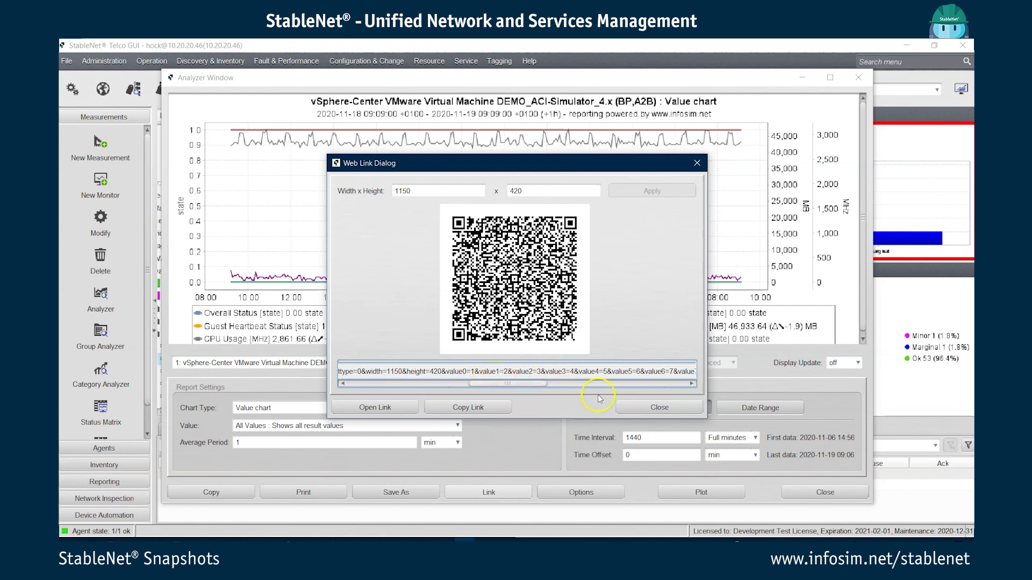
left_click(637, 406)
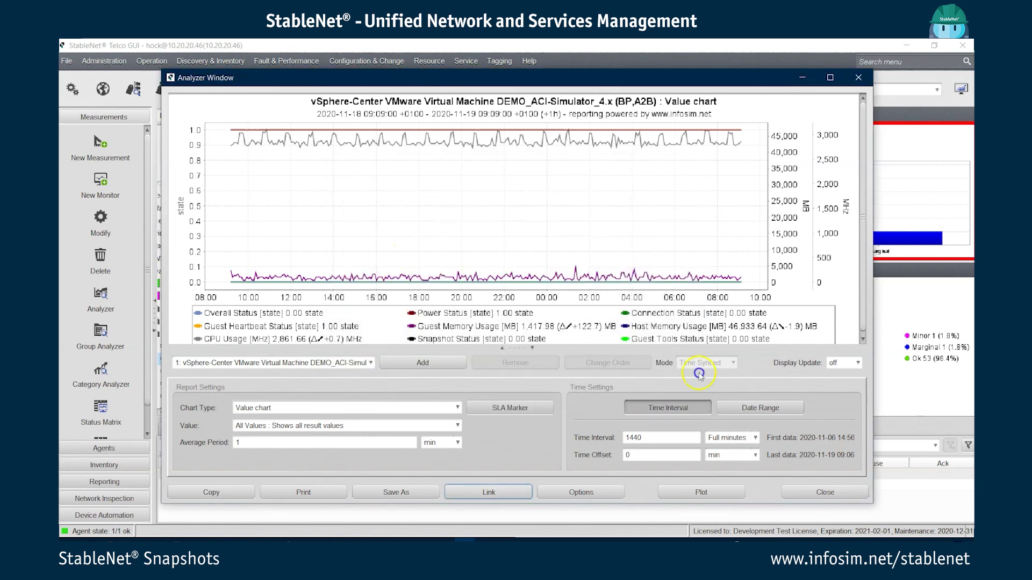
Step: Leave the Analyzer and go back to the tooltip overview weather map
left_click(804, 489)
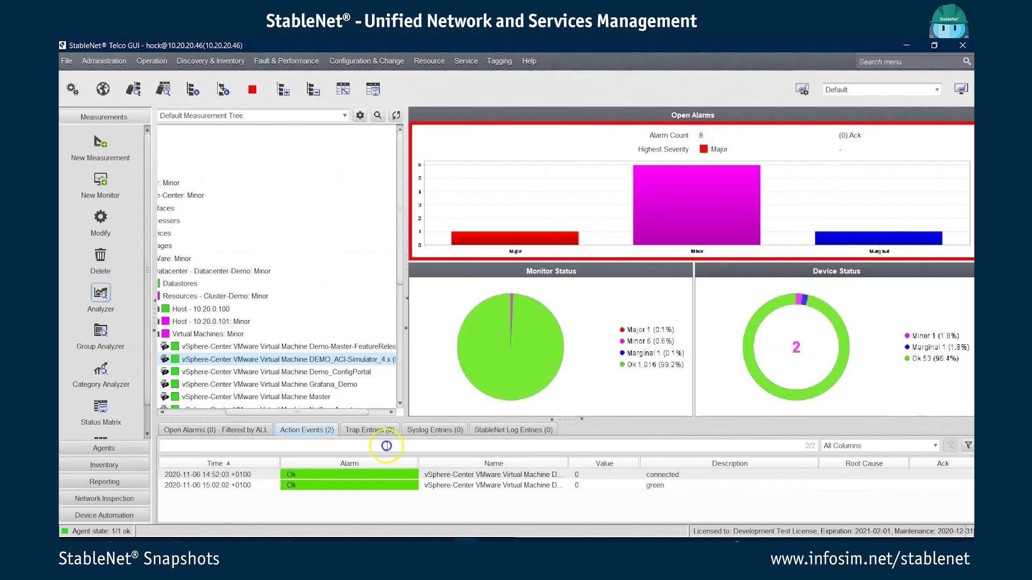
left_click(141, 496)
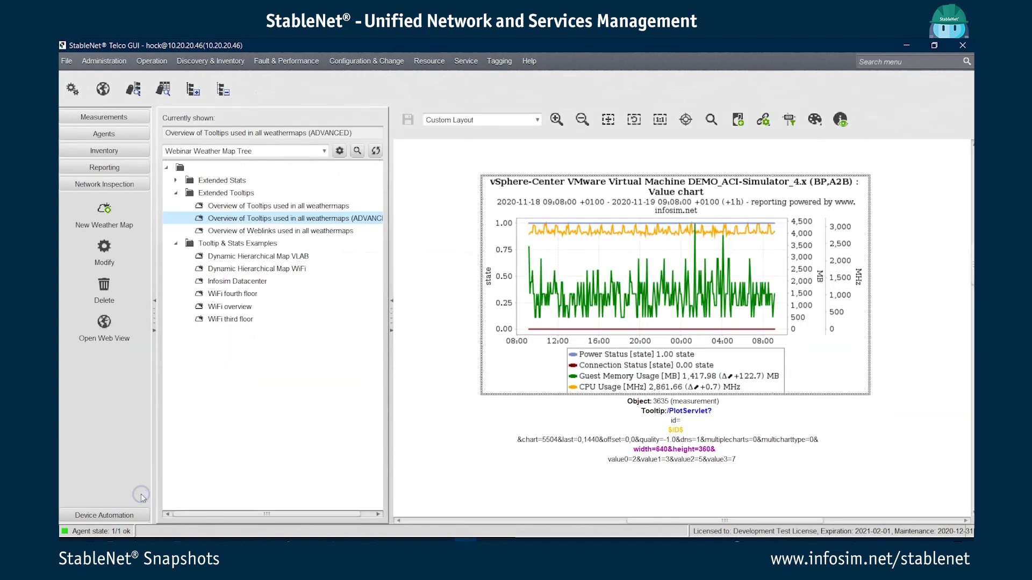
left_click(593, 441)
Step: Drag the street map image upward so it overlaps the TopN tooltip text
left_click_drag(971, 275, 974, 467)
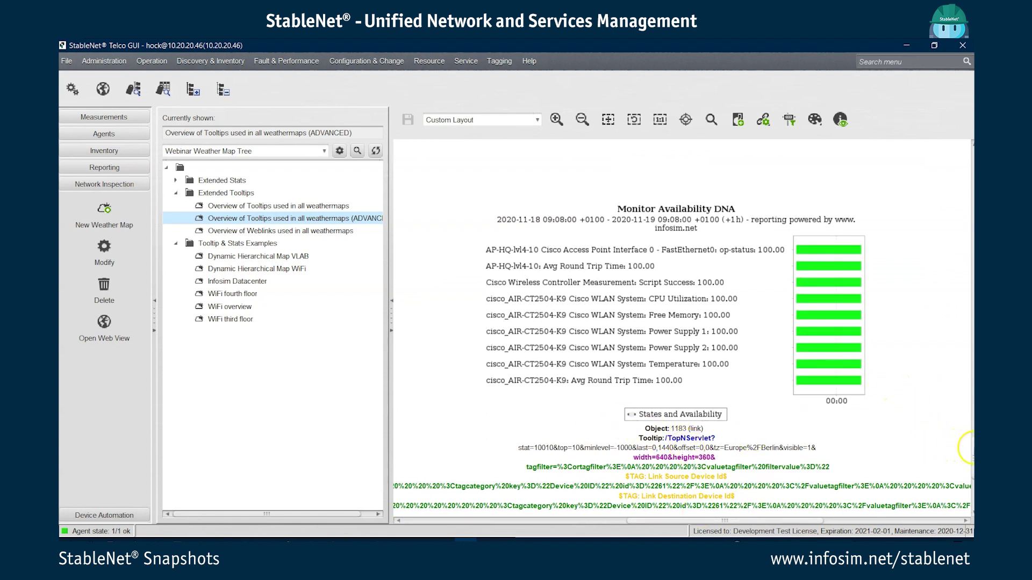
left_click_drag(972, 448, 973, 480)
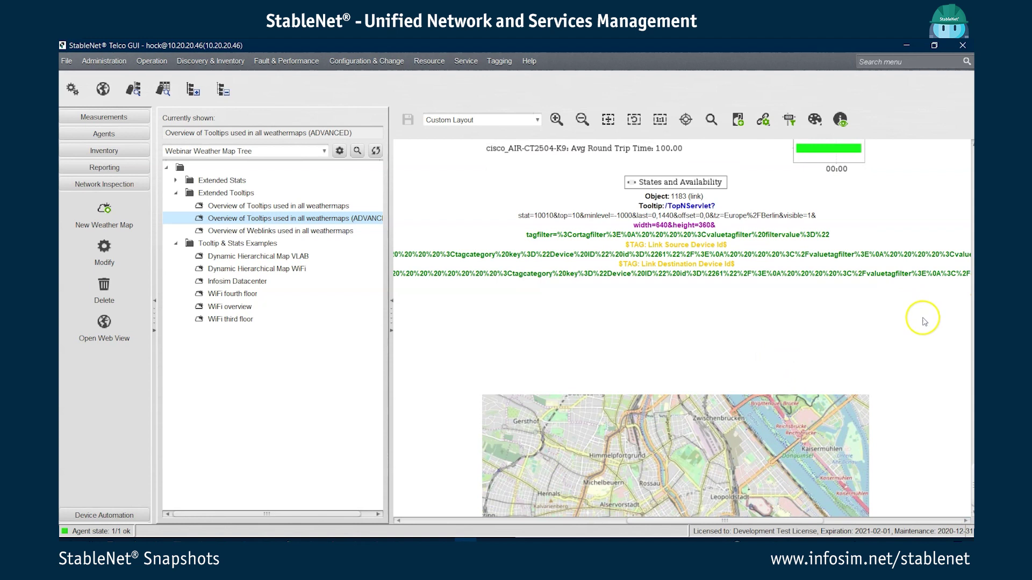
scroll(926, 328, "down", 8)
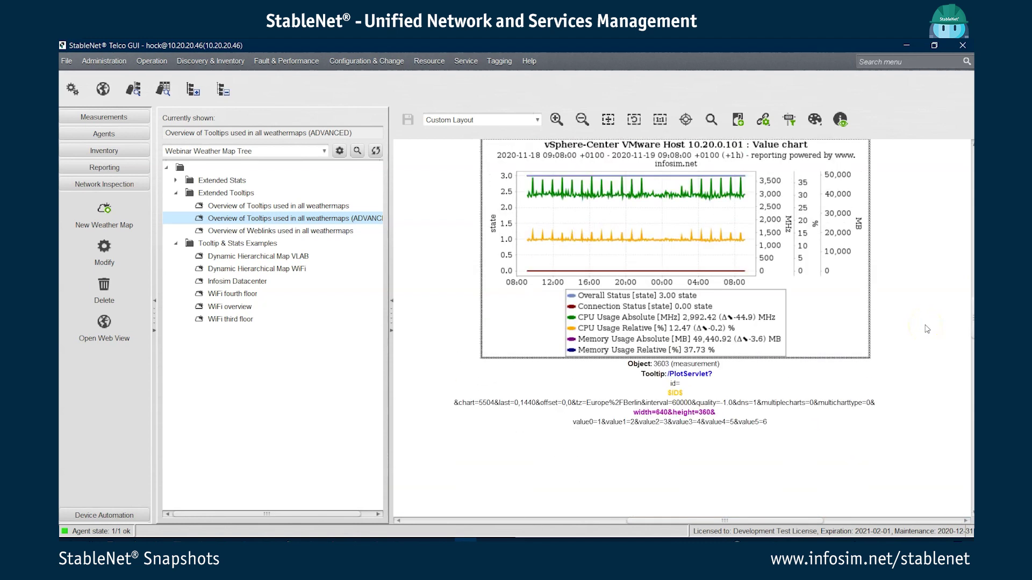
scroll(967, 327, "up", 8)
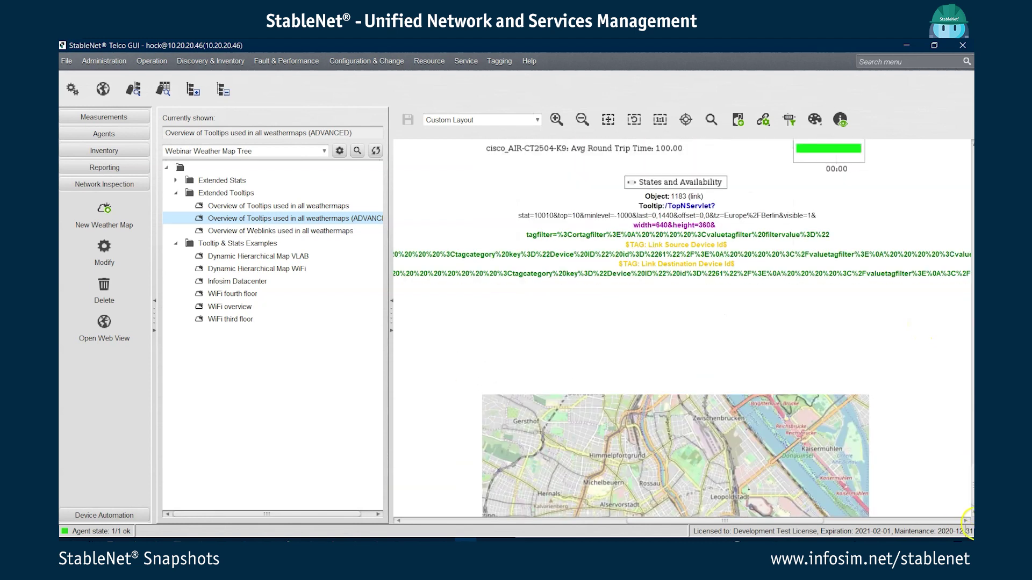
left_click_drag(730, 458, 710, 359)
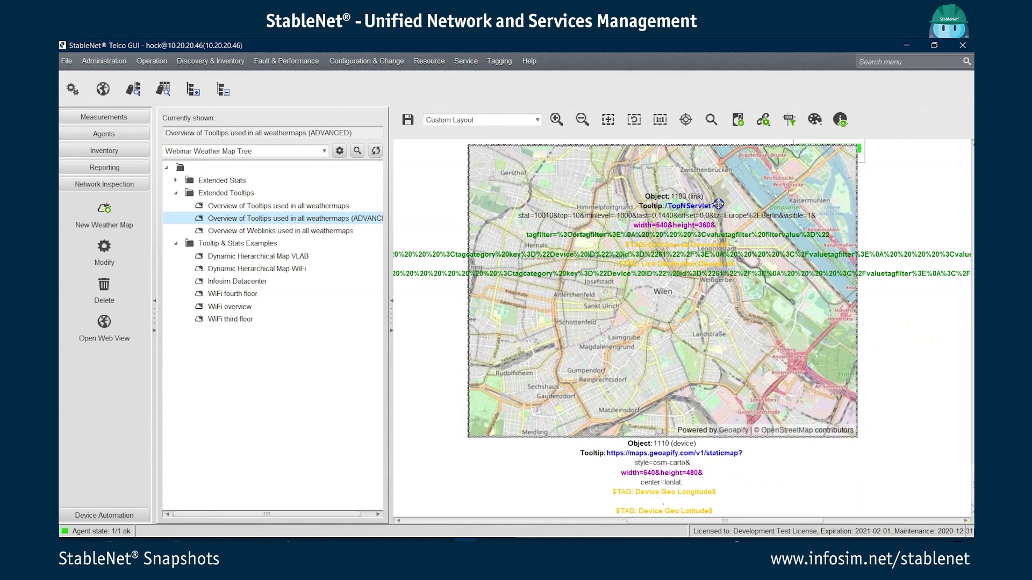
scroll(719, 200, "down", 1)
left_click(799, 425)
left_click(615, 175)
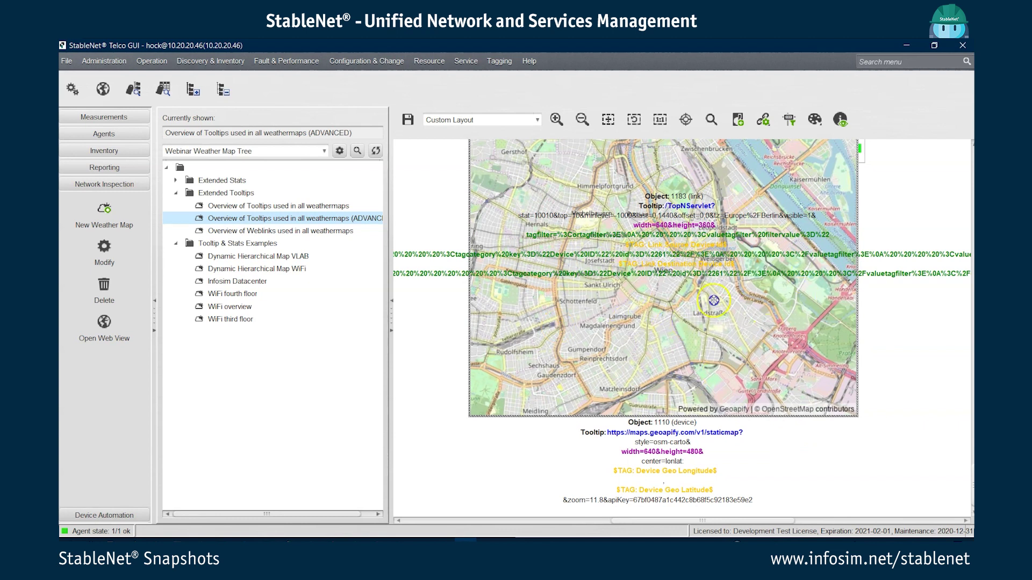
Step: Switch to WiFi fourth floor without saving, then show AP-HQ-lvl4-00's Availability (24h) and (7d) statistics
mouse_move(676, 353)
left_click(235, 295)
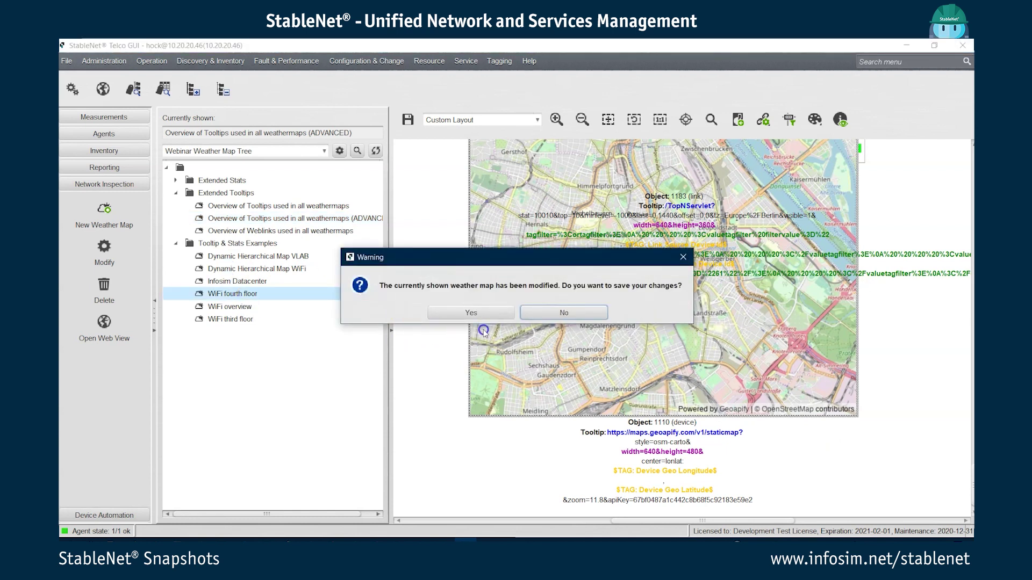
left_click(531, 308)
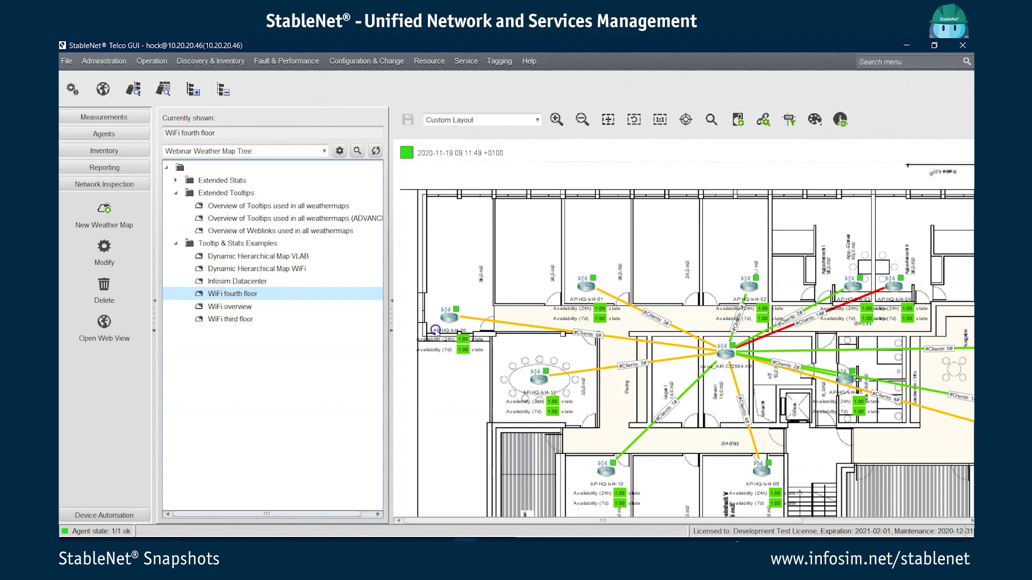
double_click(445, 322)
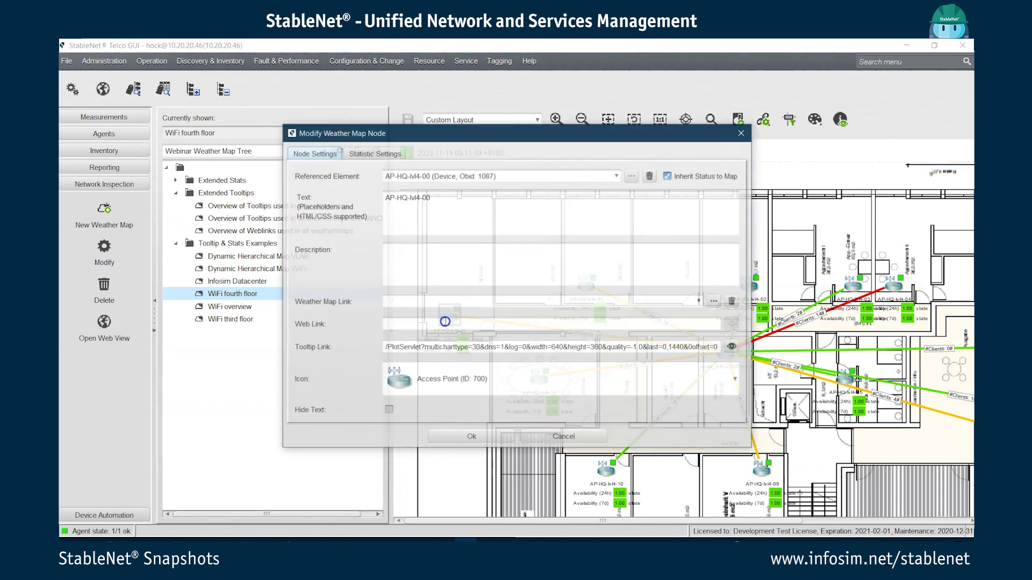
left_click(362, 154)
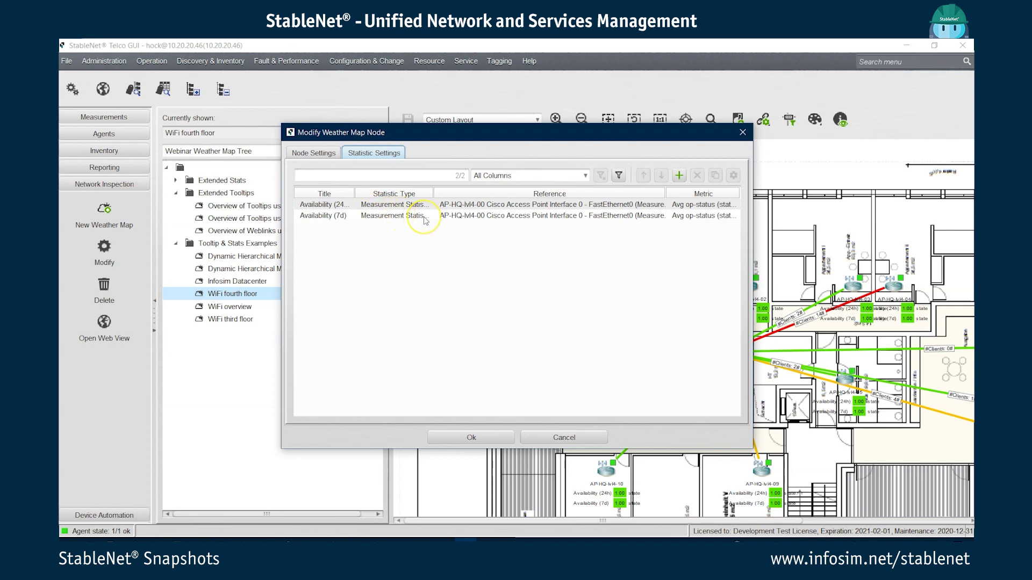
Step: Browse Availability (24h)'s Type and Metric lists, keep Measurement Statistic, and cancel without changes
double_click(334, 208)
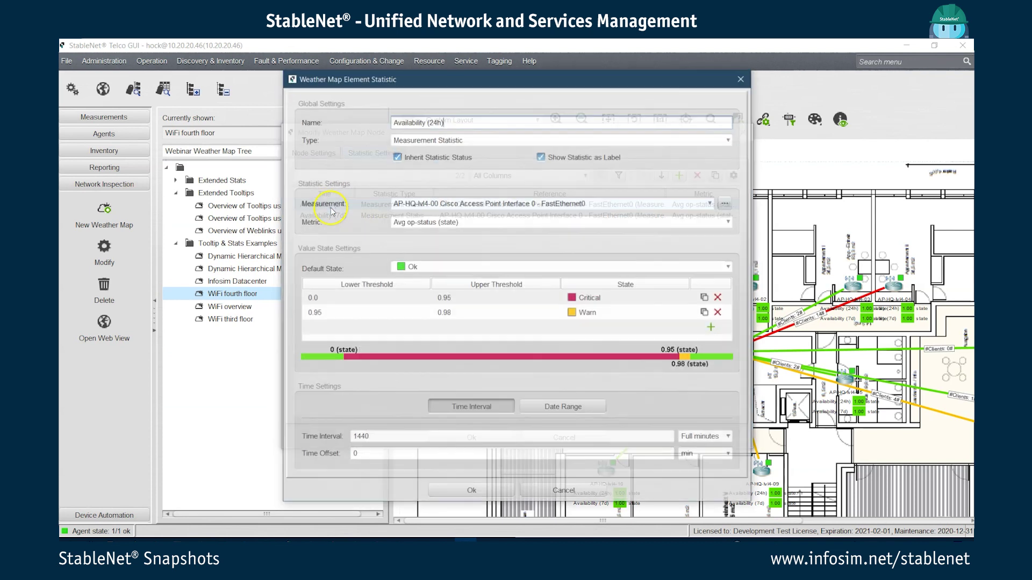
left_click(423, 141)
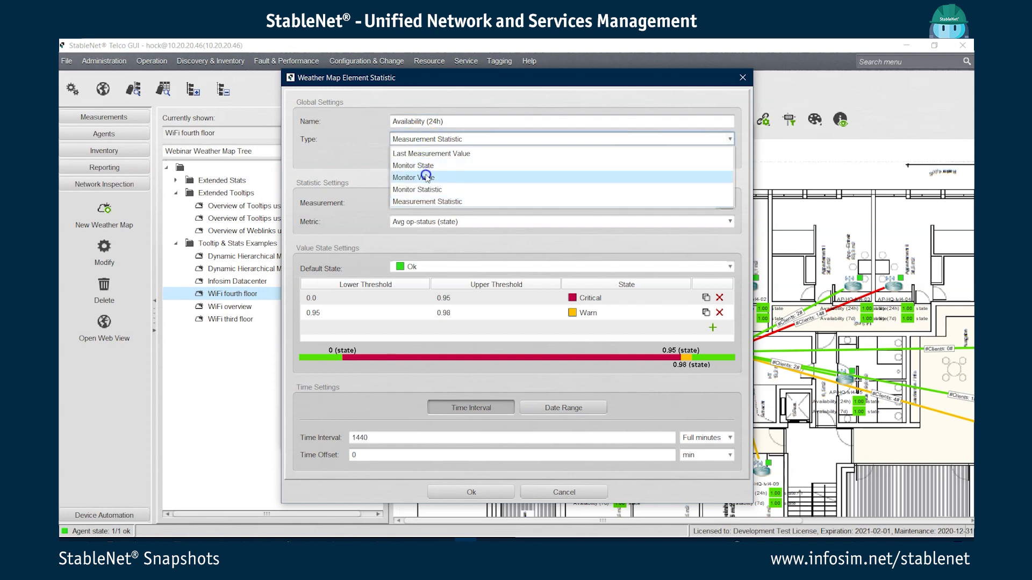
left_click(356, 147)
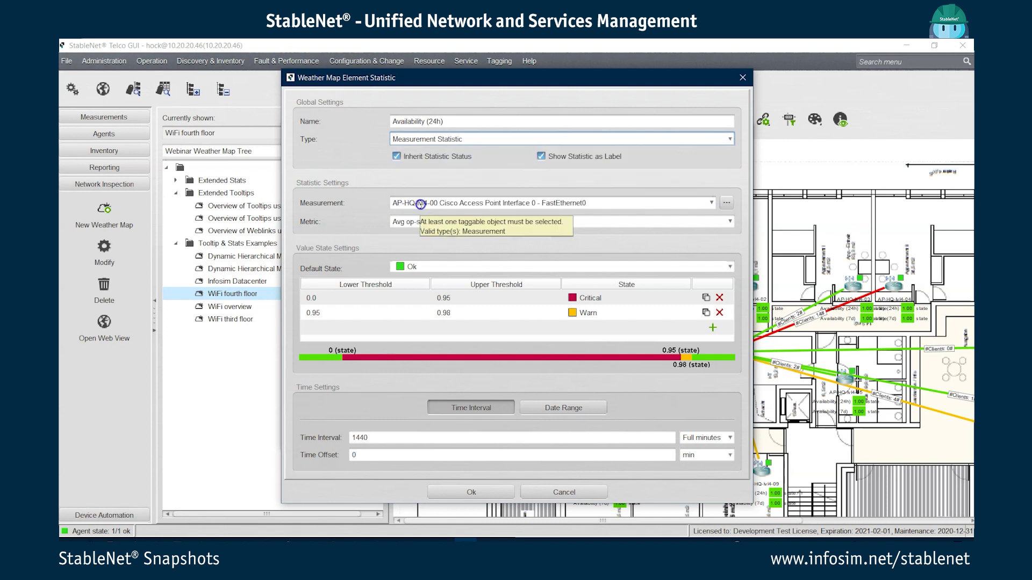
left_click(412, 224)
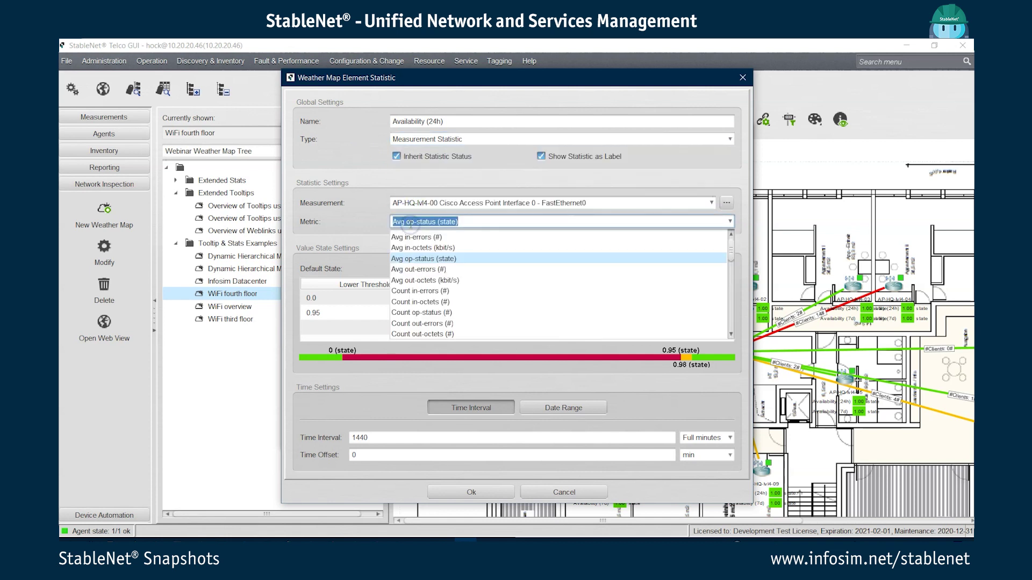
left_click_drag(731, 251, 732, 302)
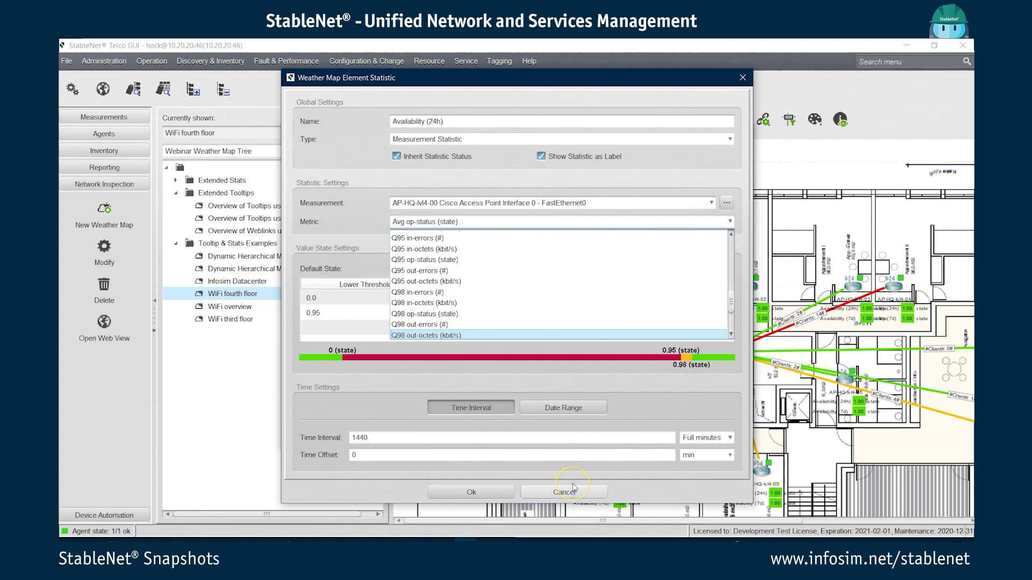
left_click(325, 263)
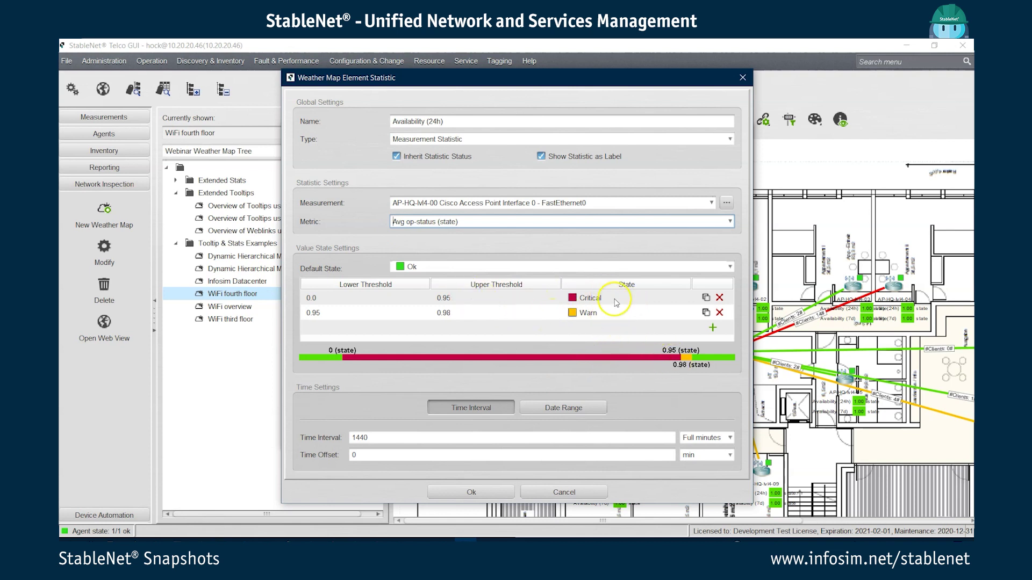
left_click(551, 493)
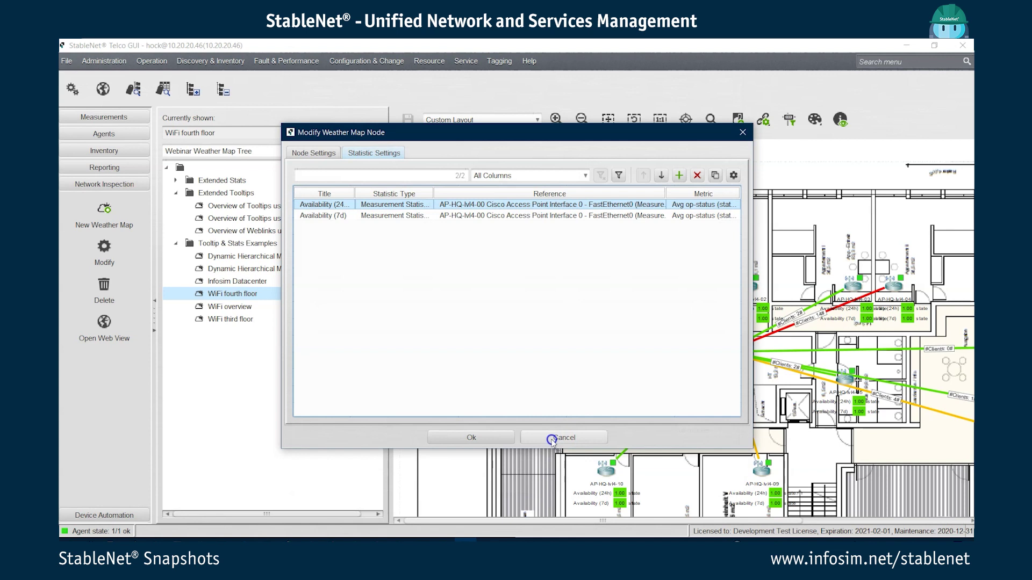
Step: Inspect a yellow link's #Clients statistic (Warn 3–10, Major 10–1000), then cancel both dialogs
left_click(553, 438)
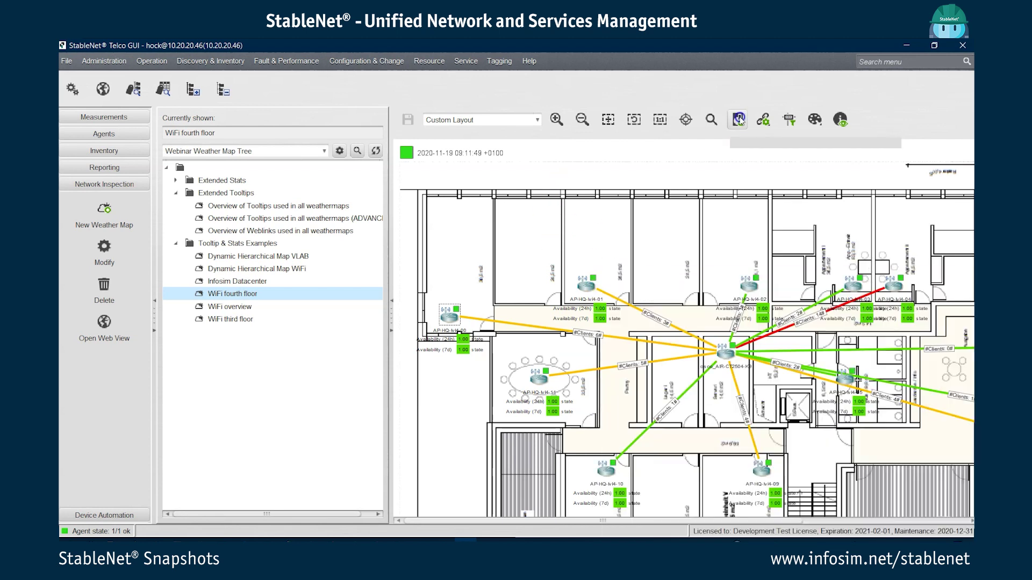
left_click(715, 236)
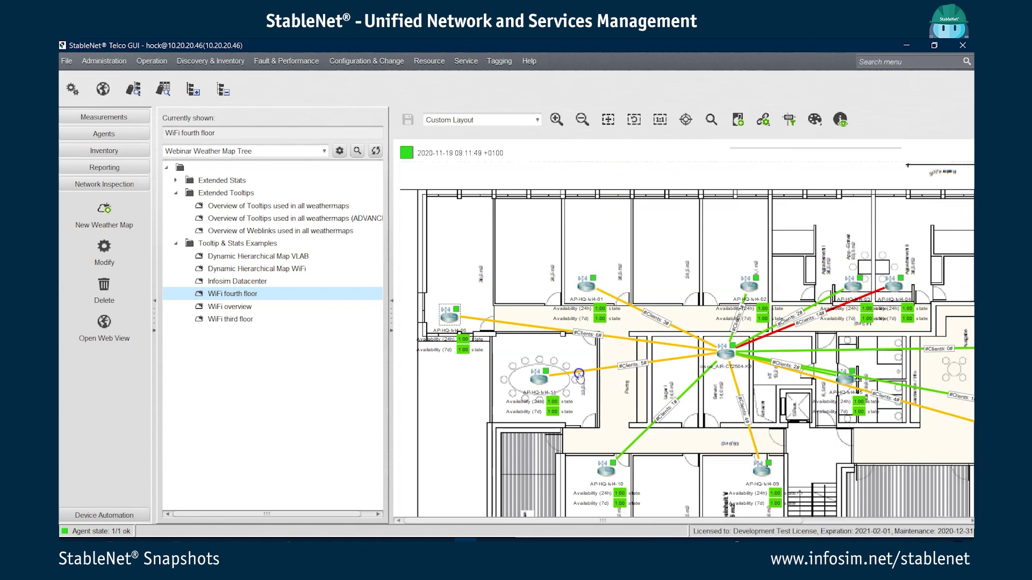
double_click(579, 375)
left_click(376, 100)
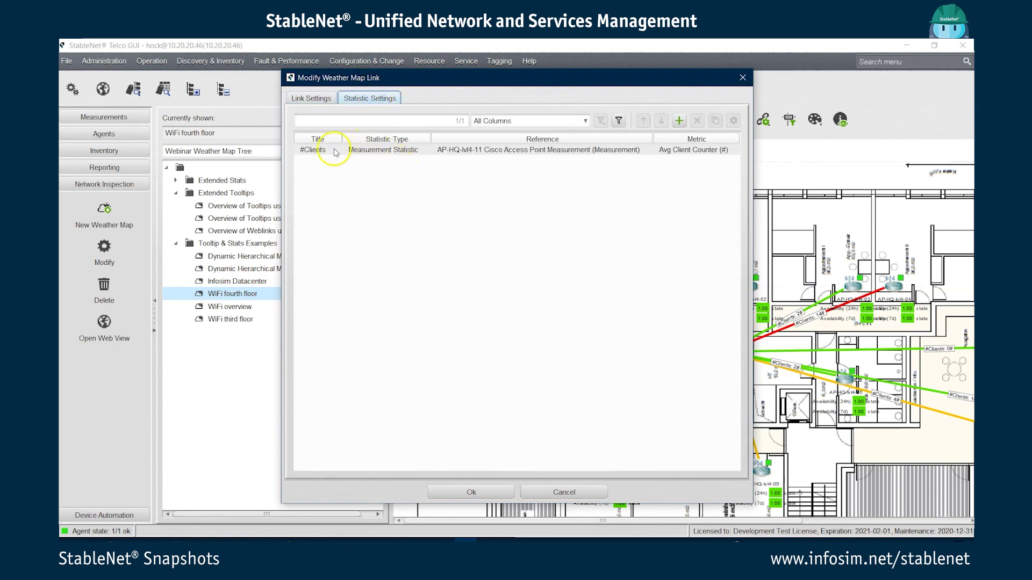
double_click(344, 153)
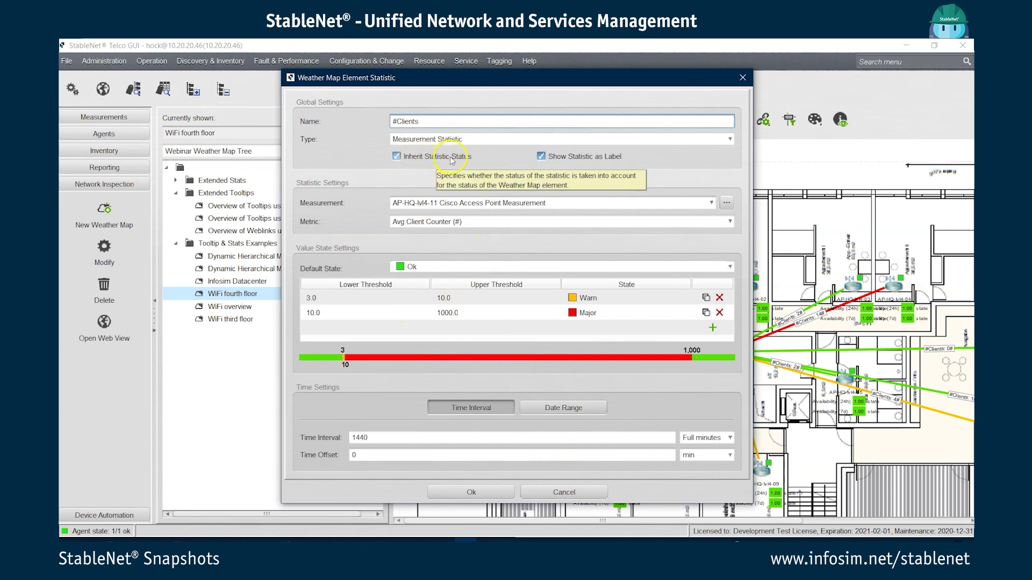
left_click(556, 490)
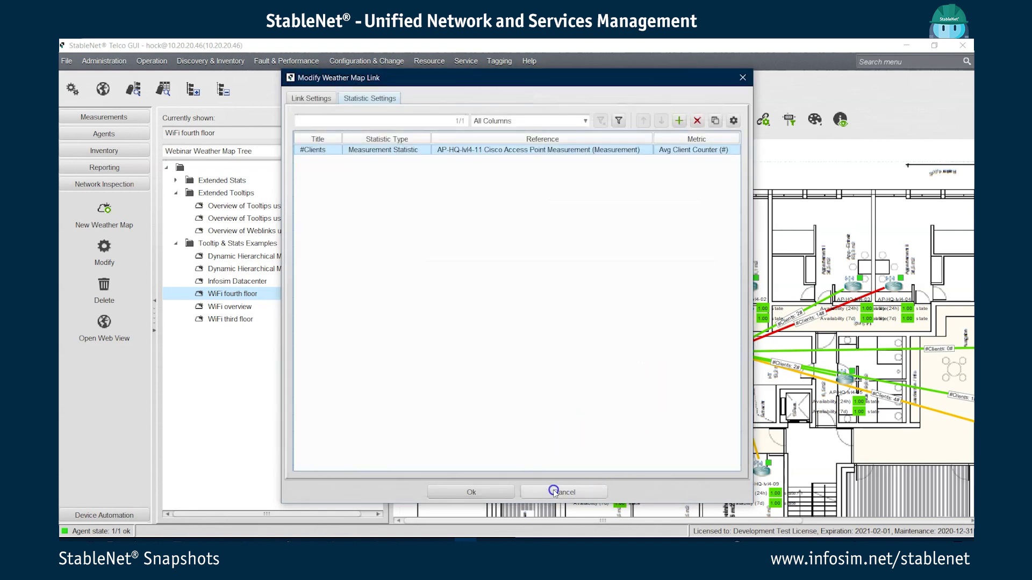
left_click(553, 492)
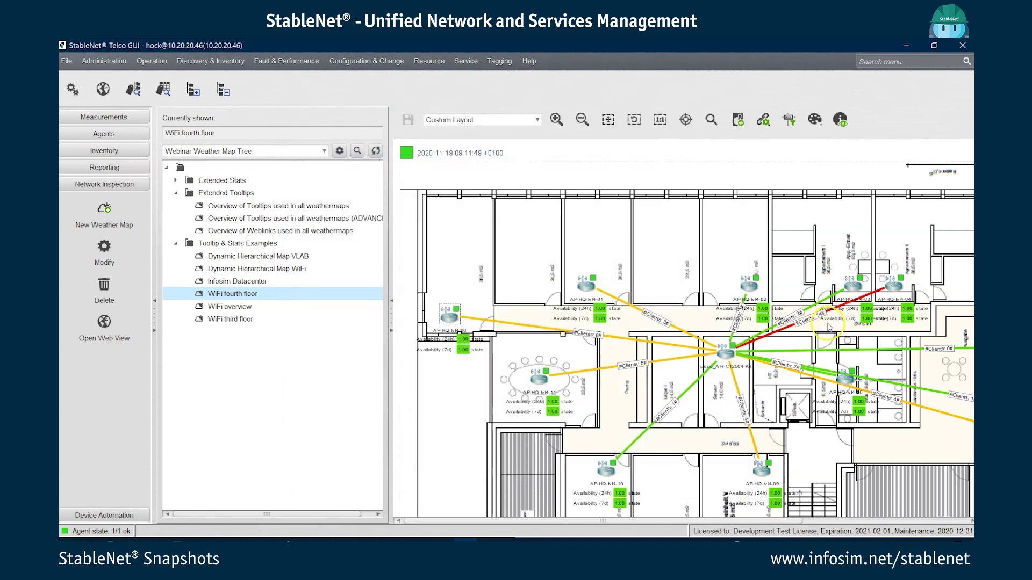
Step: Under Extended Stats, open Infosim Datacenter (ALARM STATS) and view its node tooltips
mouse_move(840, 328)
left_click(176, 182)
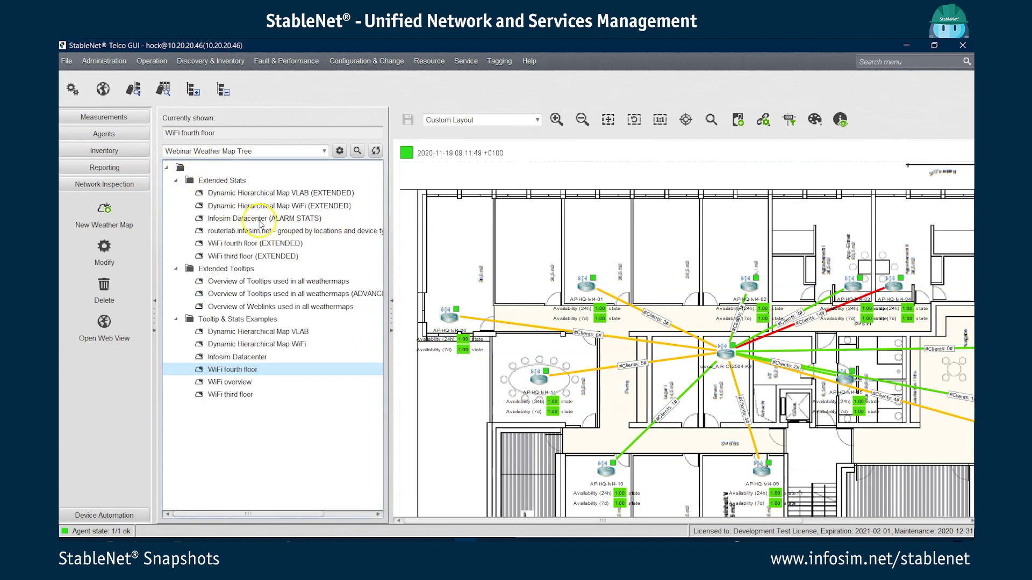
left_click(258, 219)
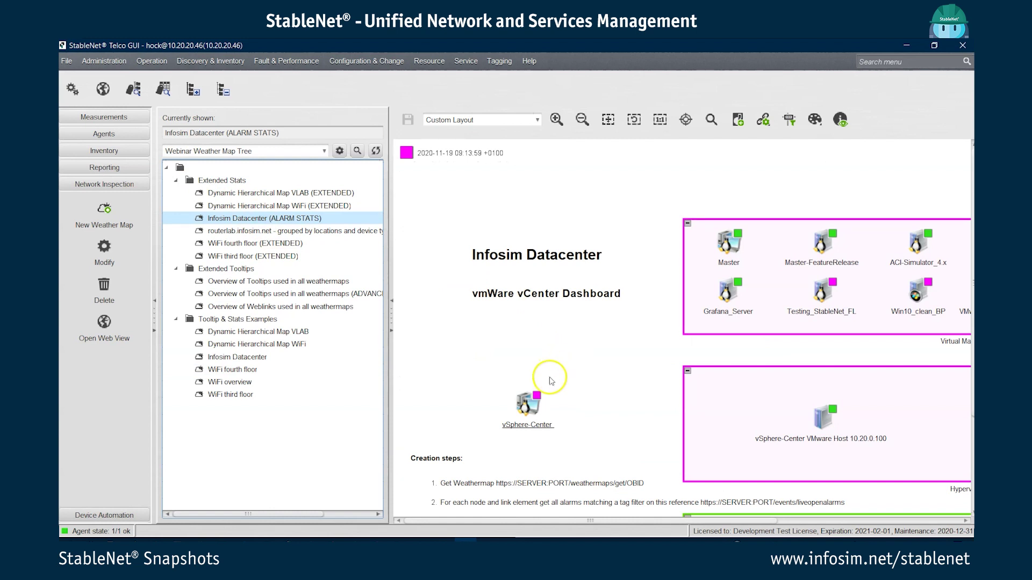
mouse_move(527, 404)
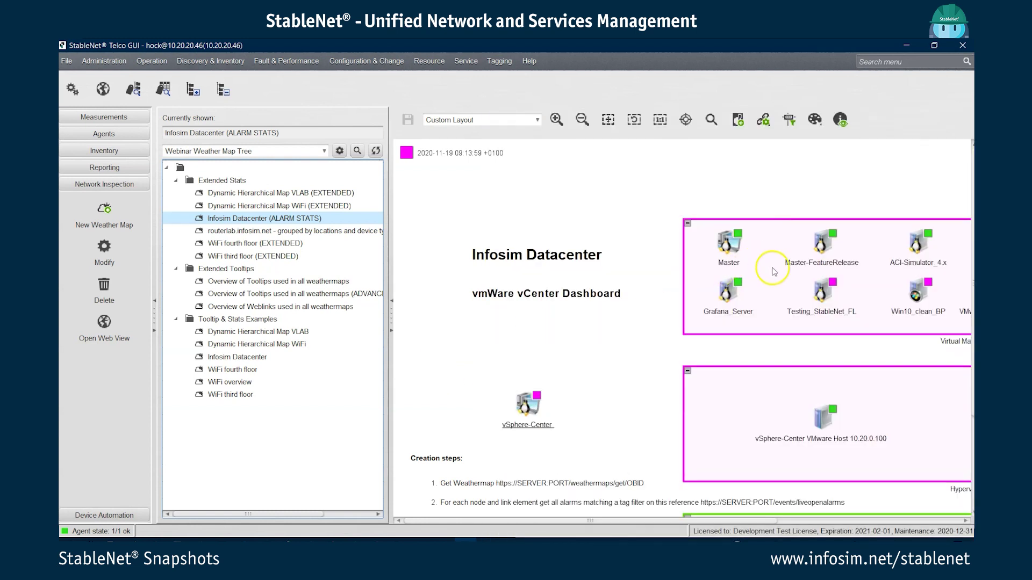
mouse_move(816, 290)
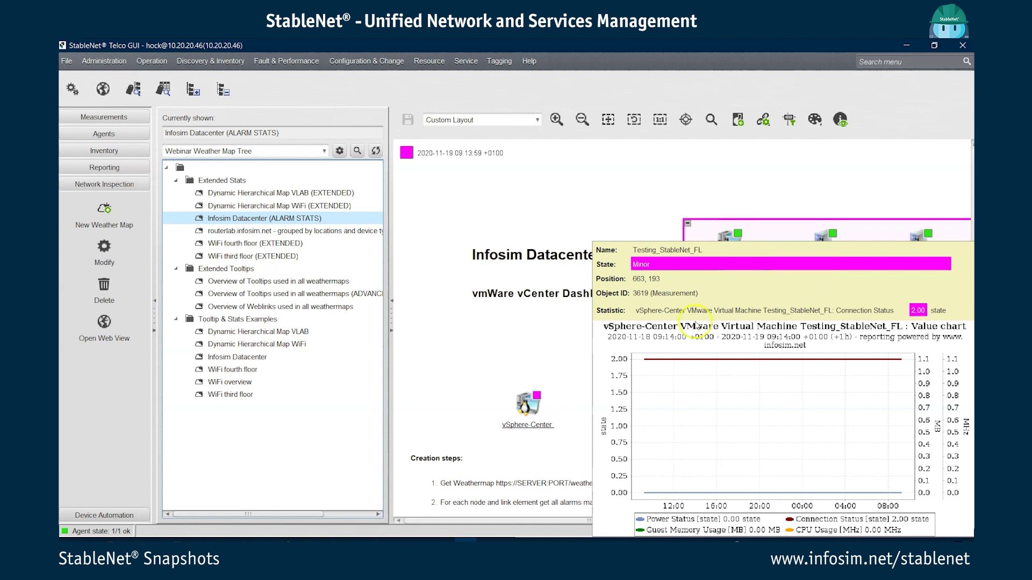
left_click(440, 325)
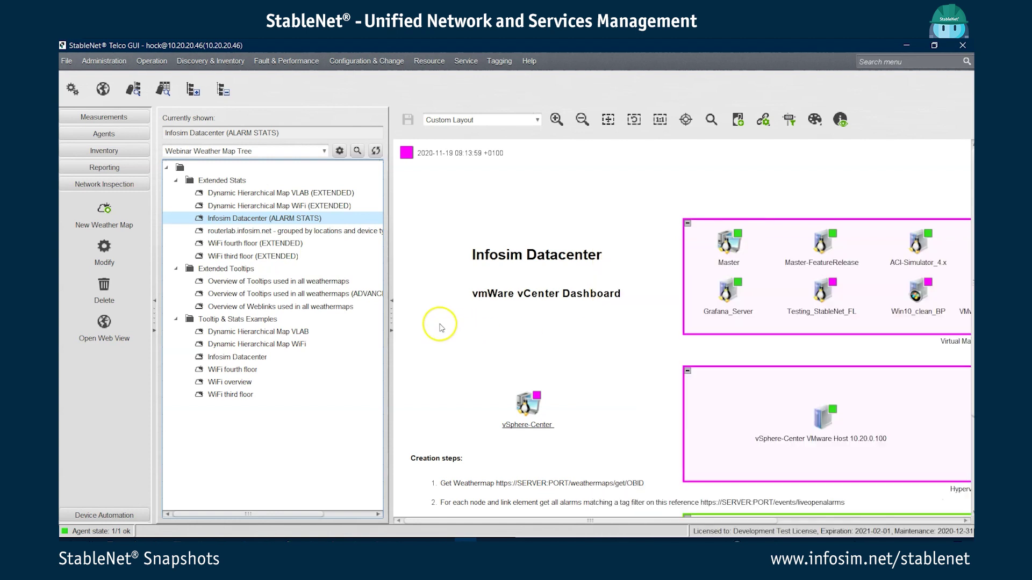
left_click(73, 535)
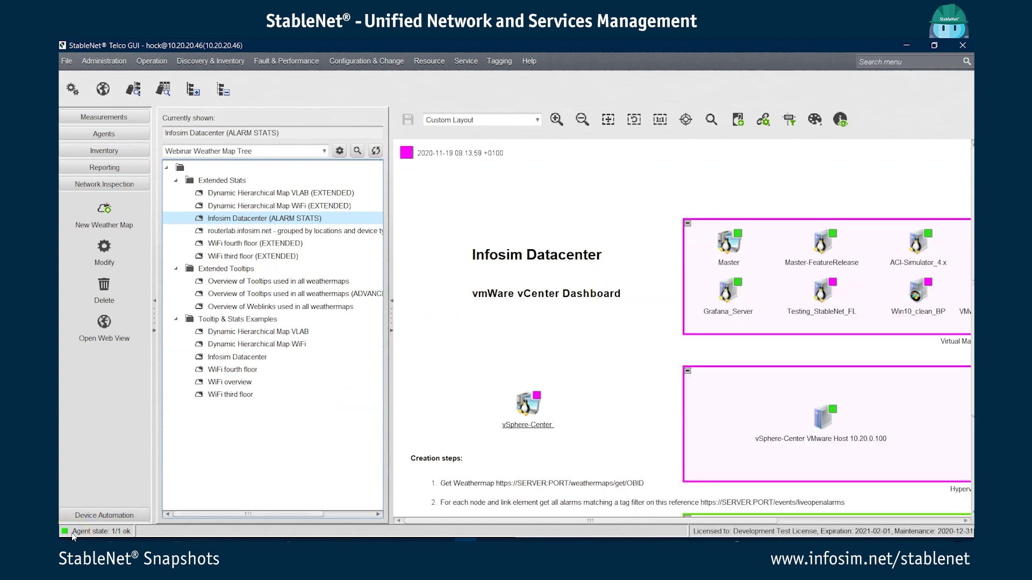